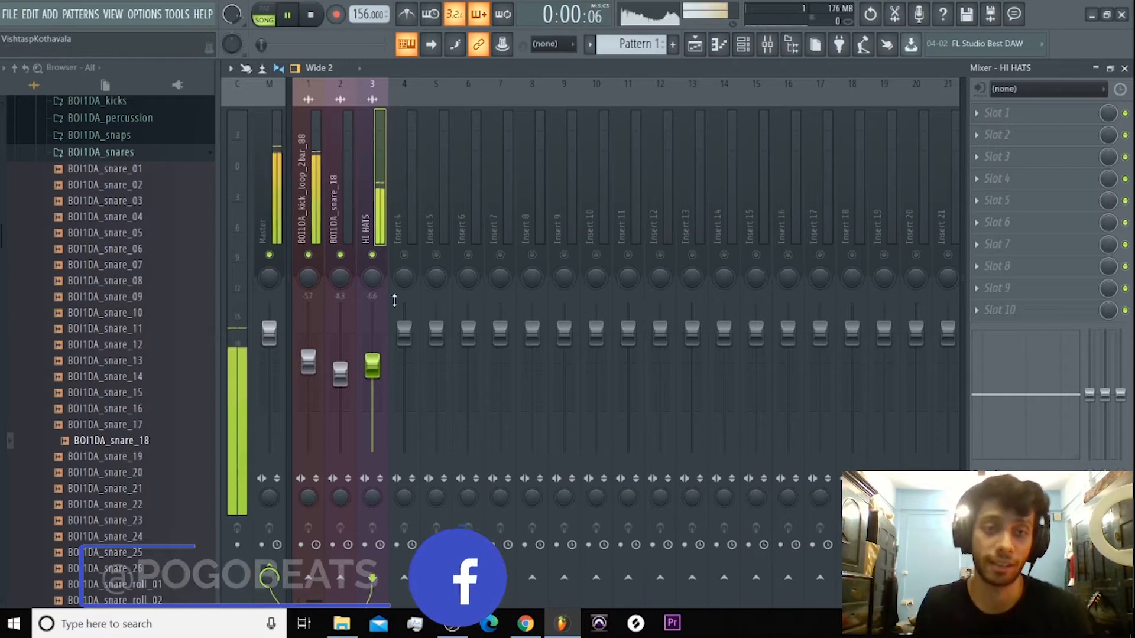
Step: Fine-tune the volume faders of the kick loop and HI HATS mixer tracks, and stop playback
left_click_drag(372, 366, 309, 358)
key("space")
Step: Load Fruity Flanger into the first effect slot of the HI HATS mixer track and audition the beat with it
left_click(380, 154)
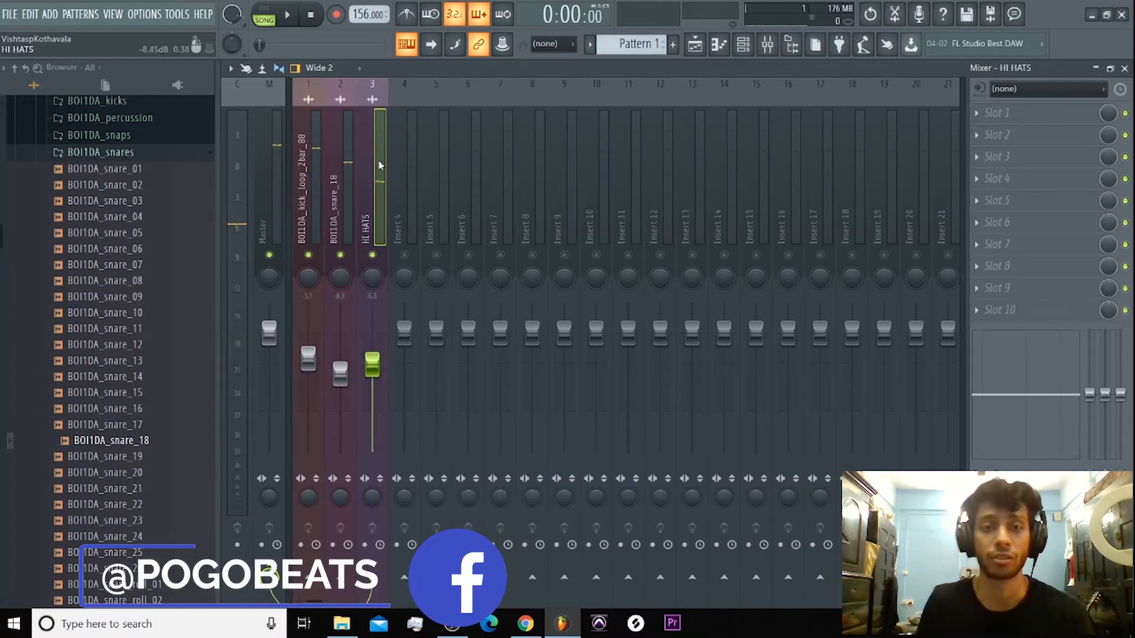
left_click(1034, 116)
mouse_move(1004, 130)
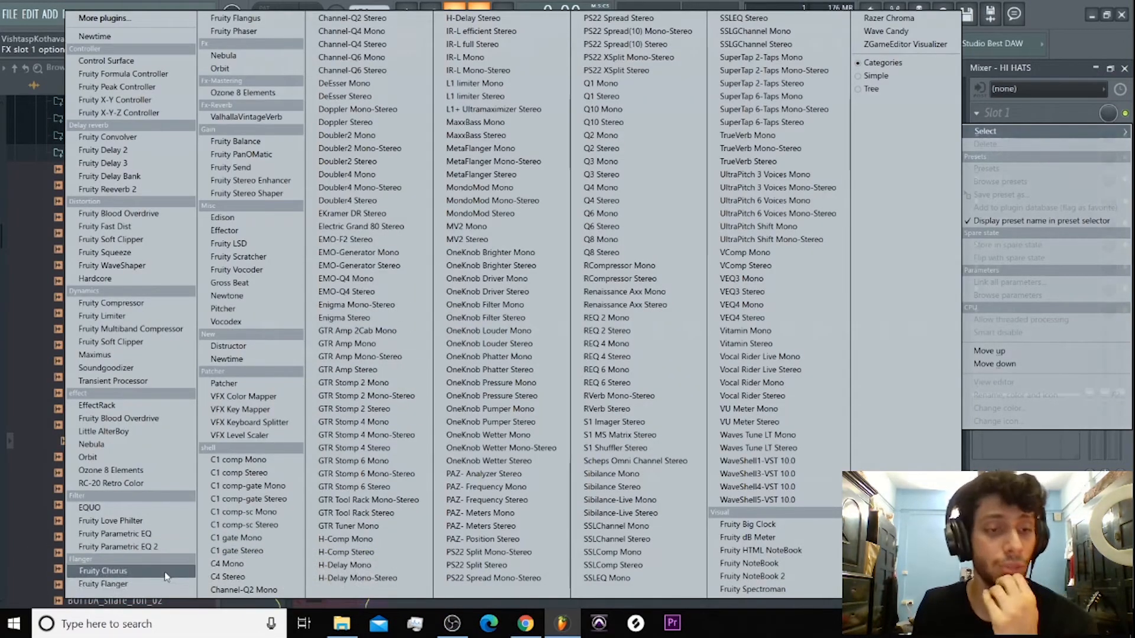
left_click(104, 584)
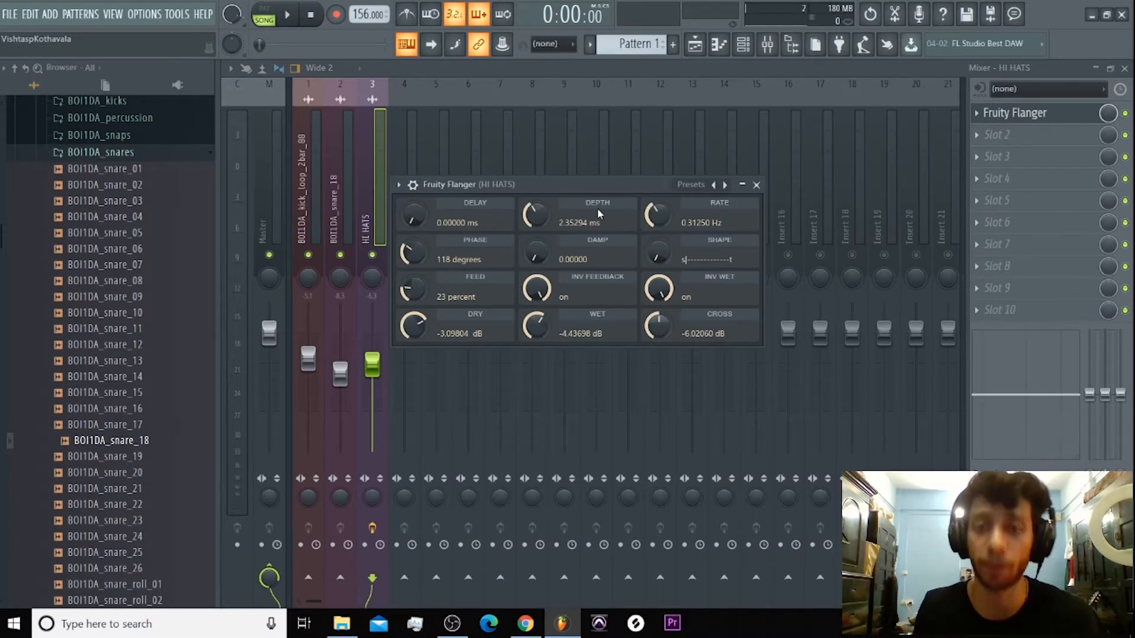
left_click_drag(587, 186, 661, 172)
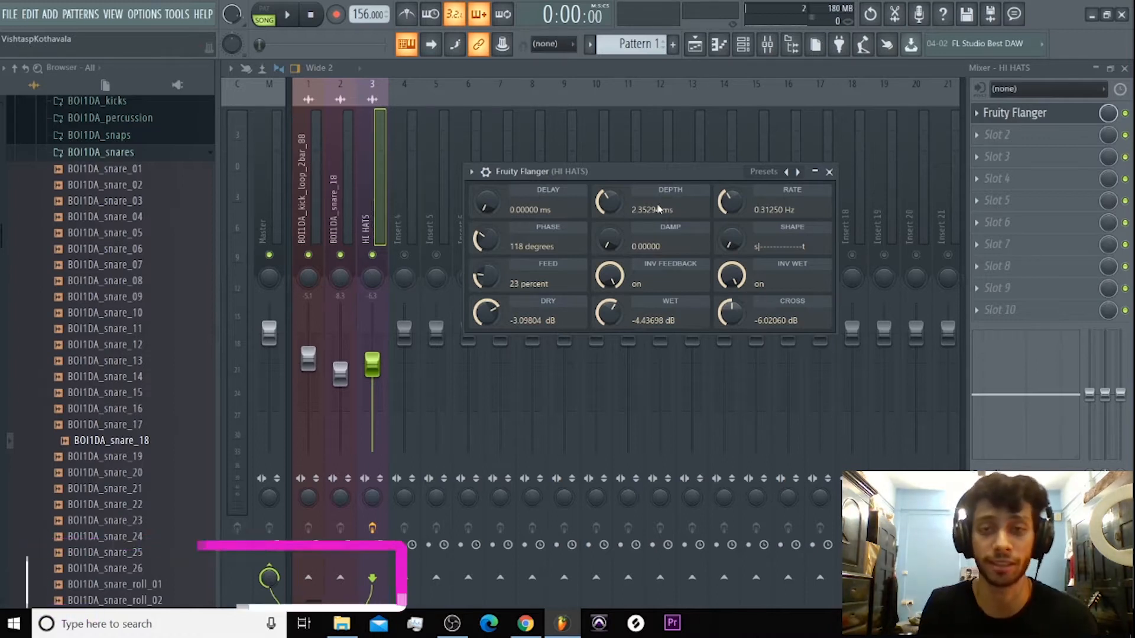
key("space")
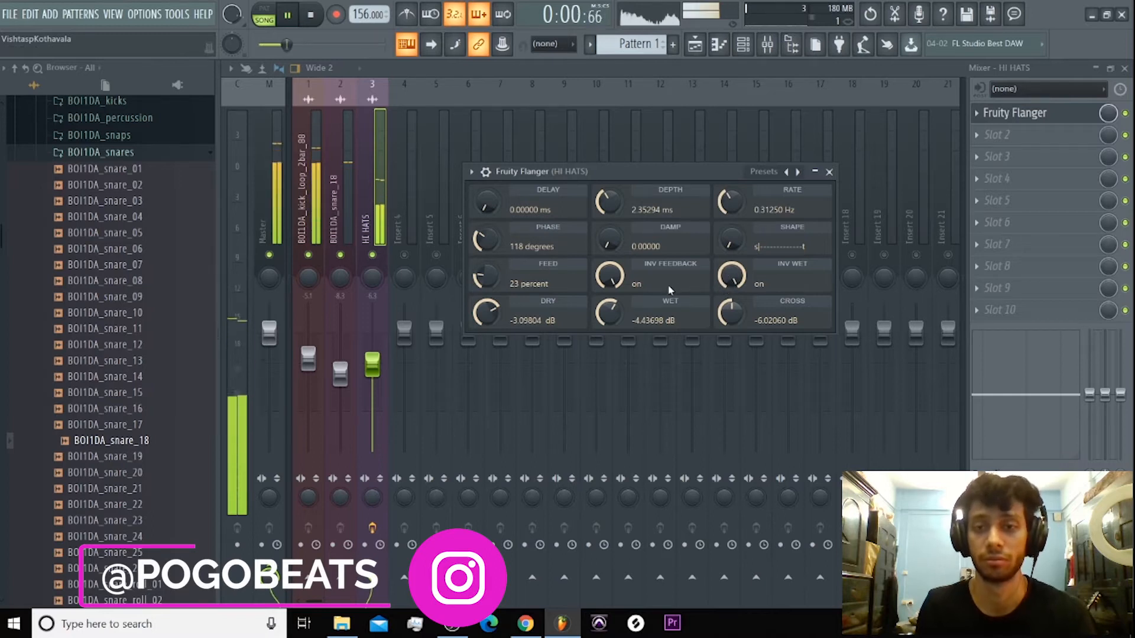
key("space")
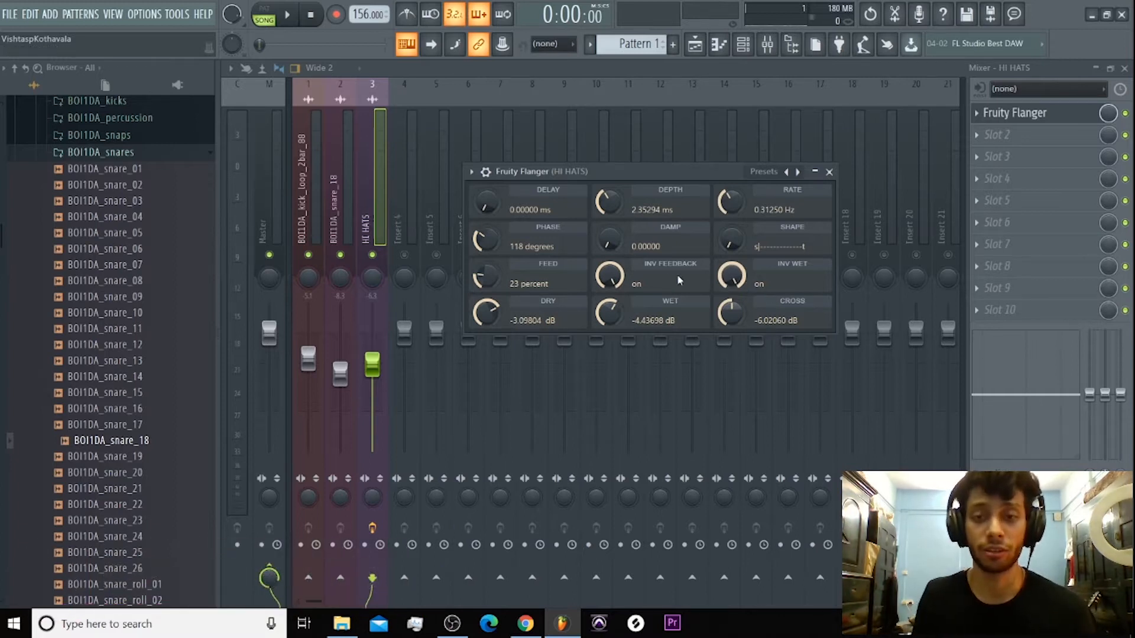
Step: Make the flanger fully wet with Wet at 0 dB and Dry all the way down, and audition the beat
left_click_drag(634, 318, 634, 321)
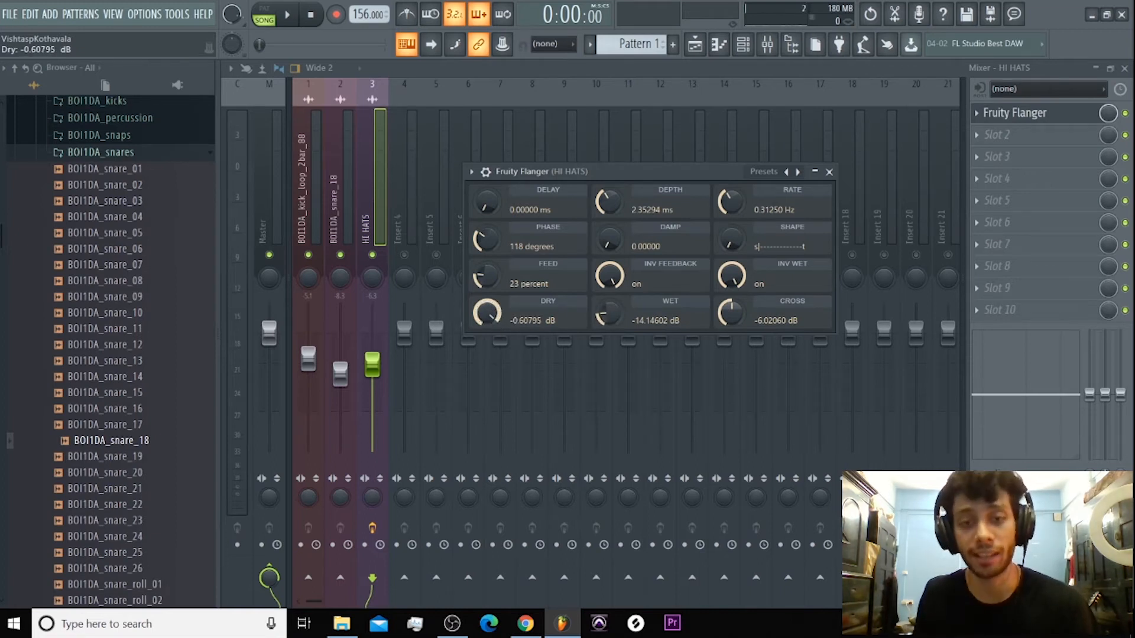
key("space")
left_click_drag(615, 325, 615, 292)
key("space")
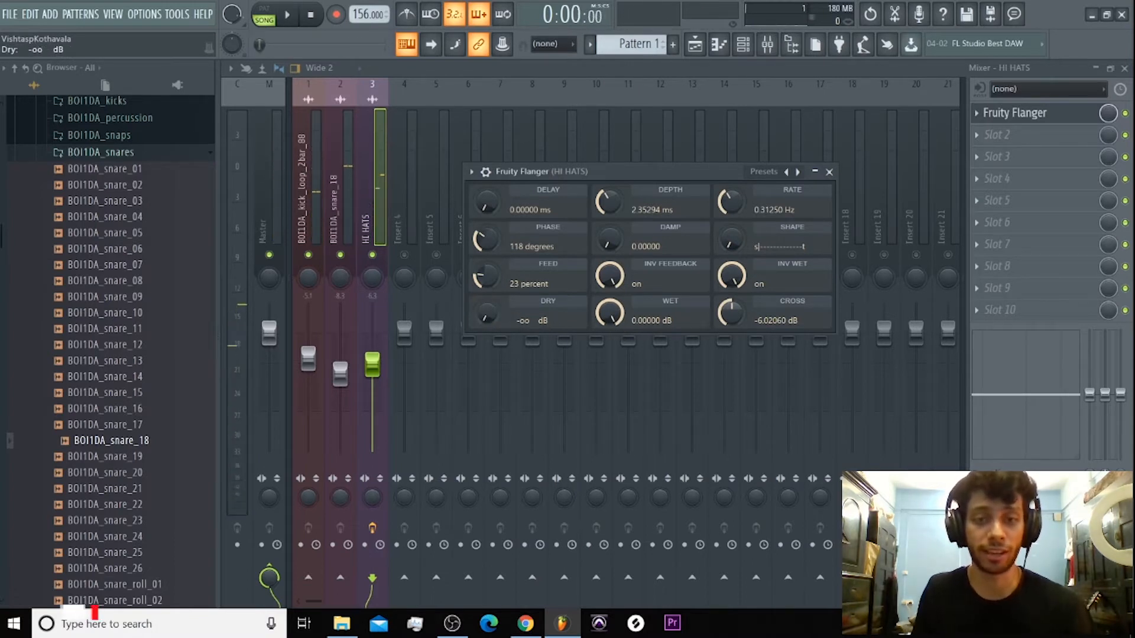
Step: Set the flanger's Dry to about -5.08 dB, Depth to about 5.55 ms and Damp to 0.291 while auditioning the beat
key("space")
left_click_drag(486, 319, 485, 313)
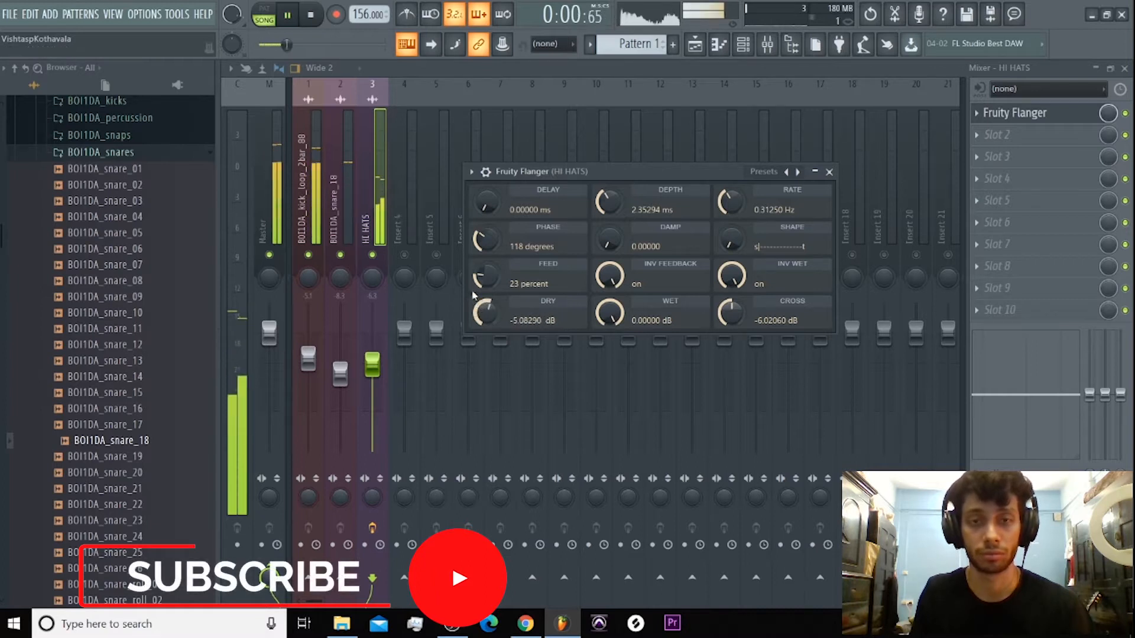
key("space")
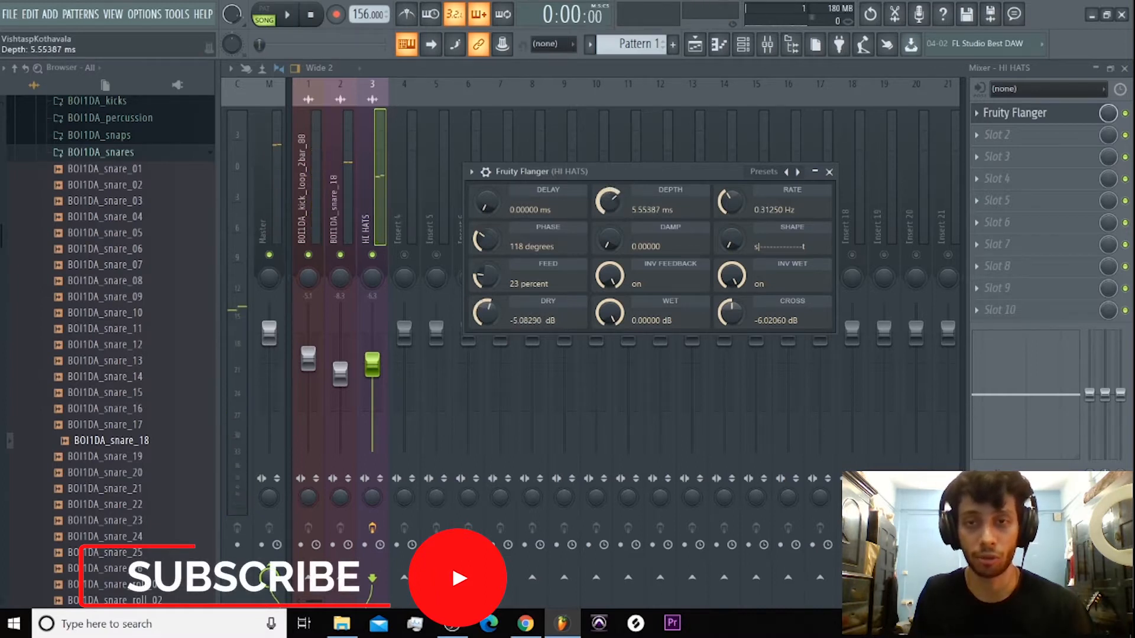
key("space")
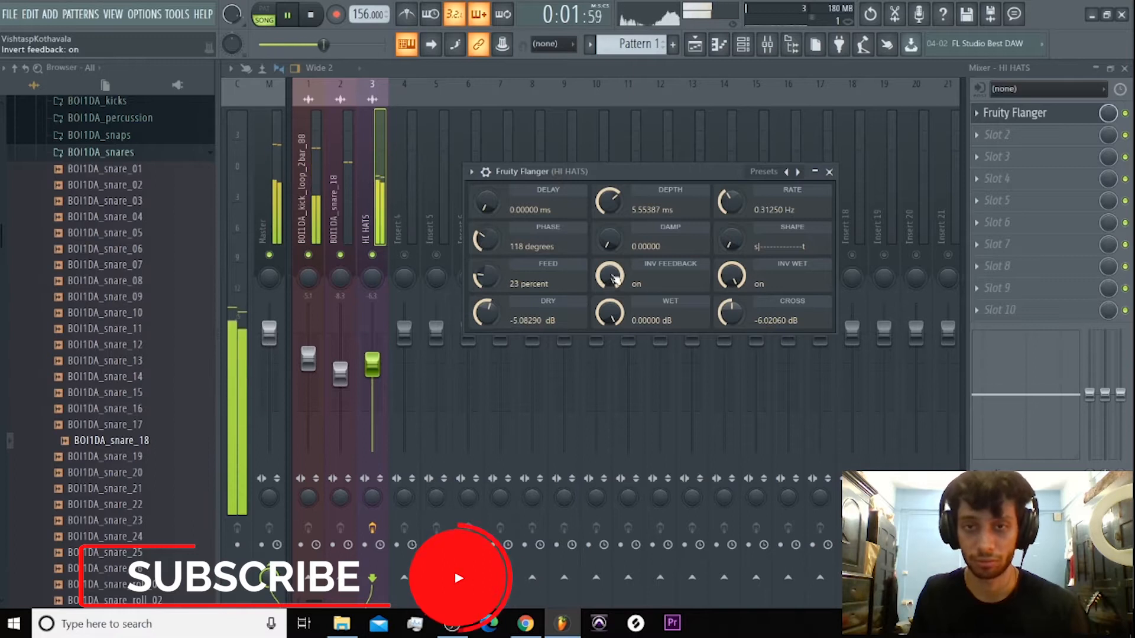
left_click_drag(609, 245, 612, 238)
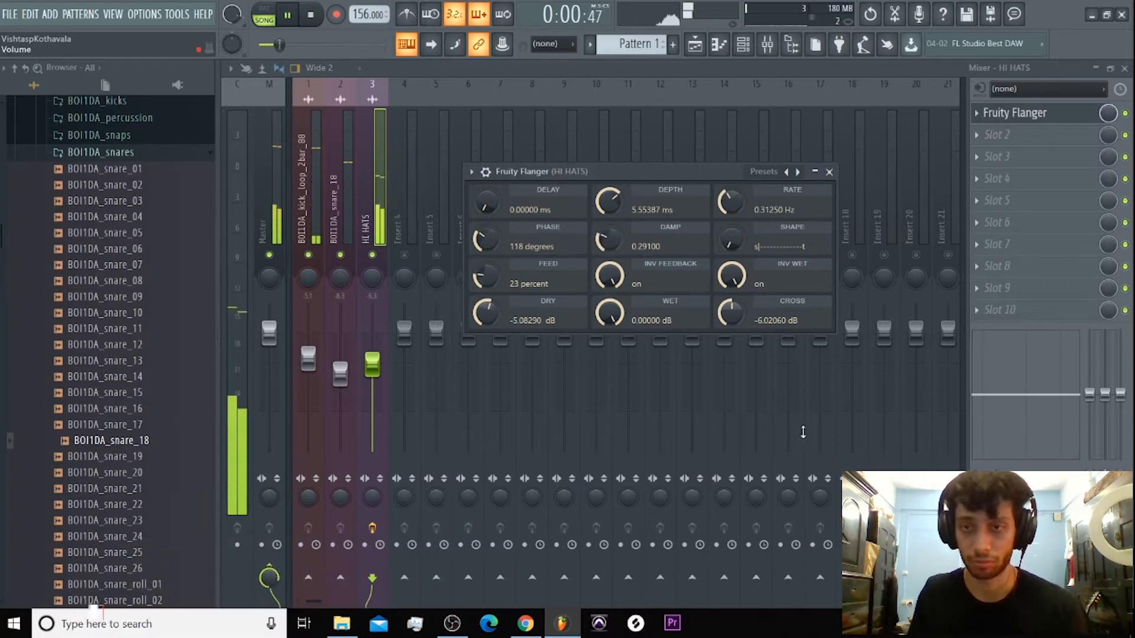
key("space")
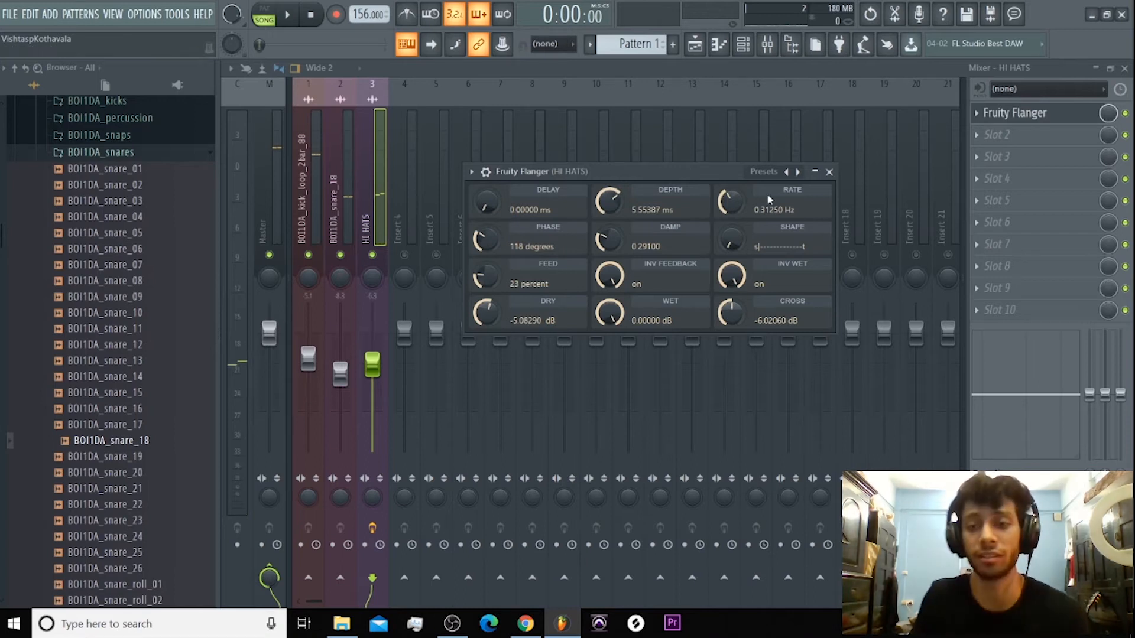
Step: Load the flanger's Moving preset, audition the beat with it, and bypass the effect on the HI HATS track
left_click(766, 172)
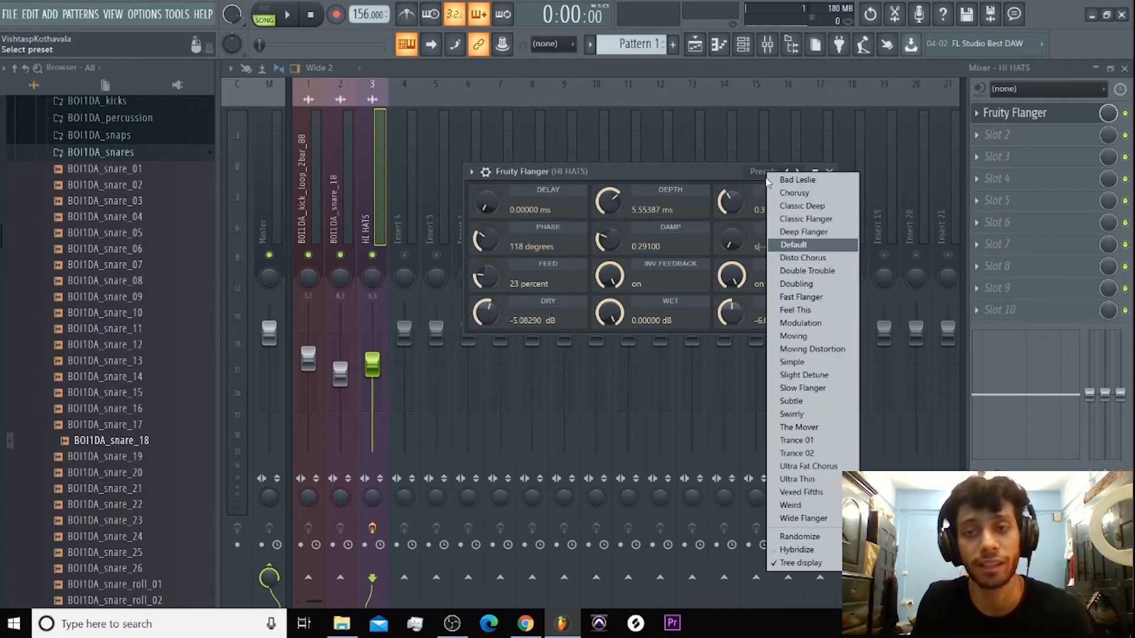
left_click(819, 337)
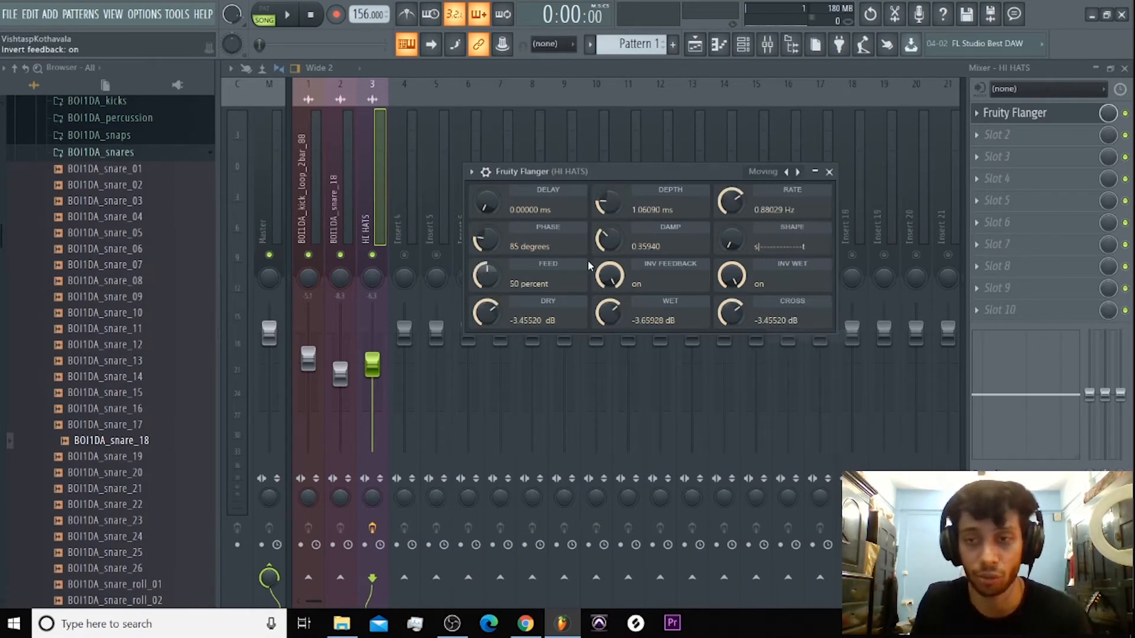
key("space")
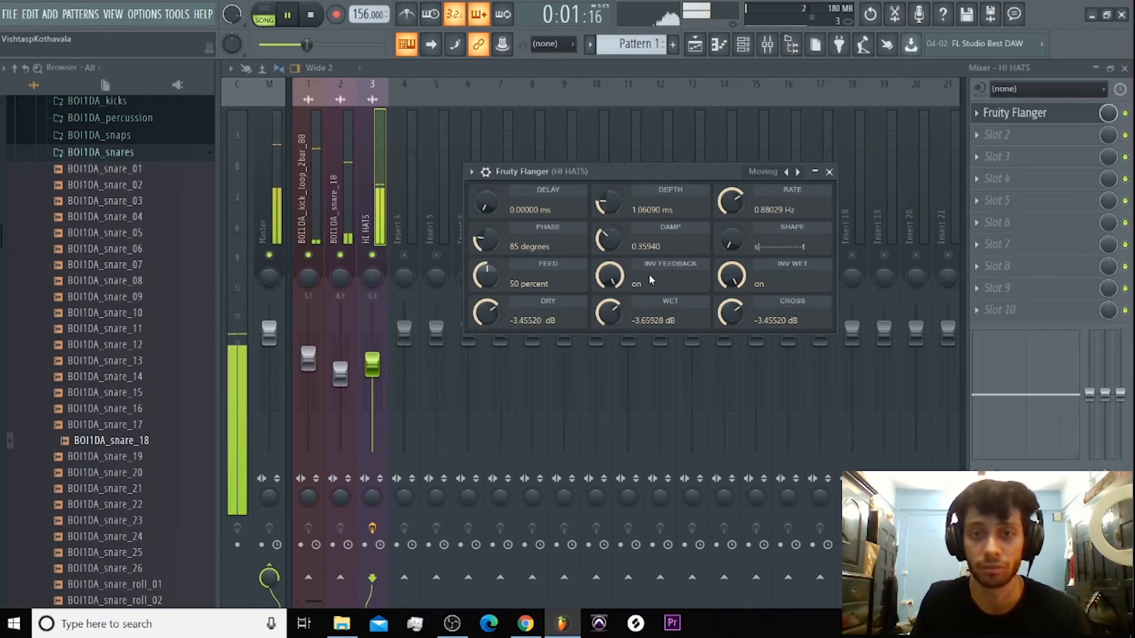
key("space")
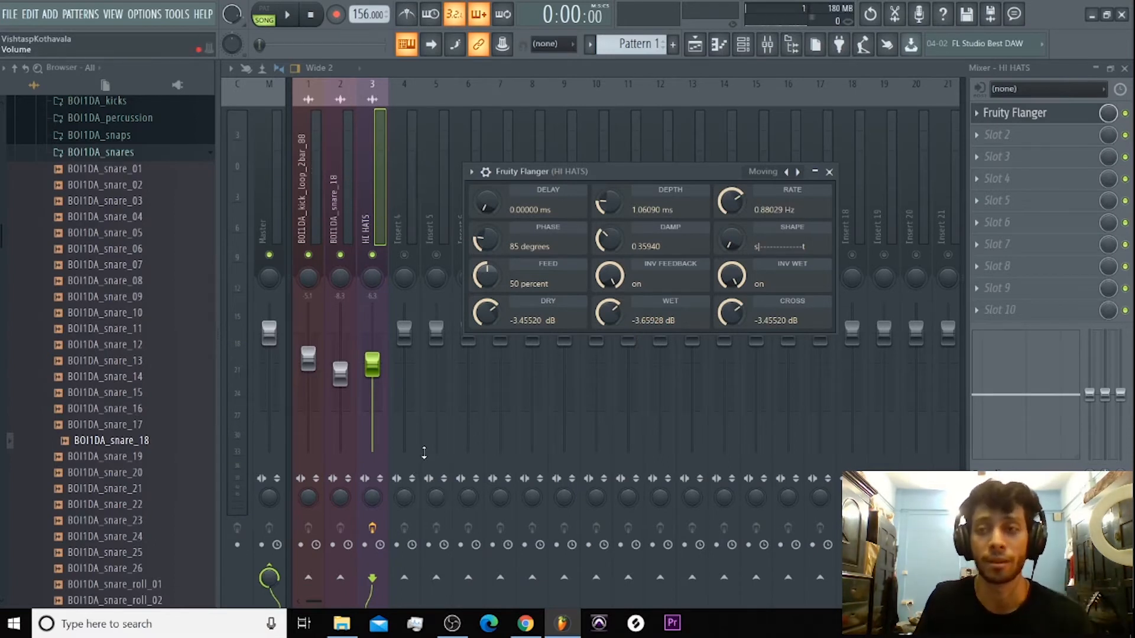
key("space")
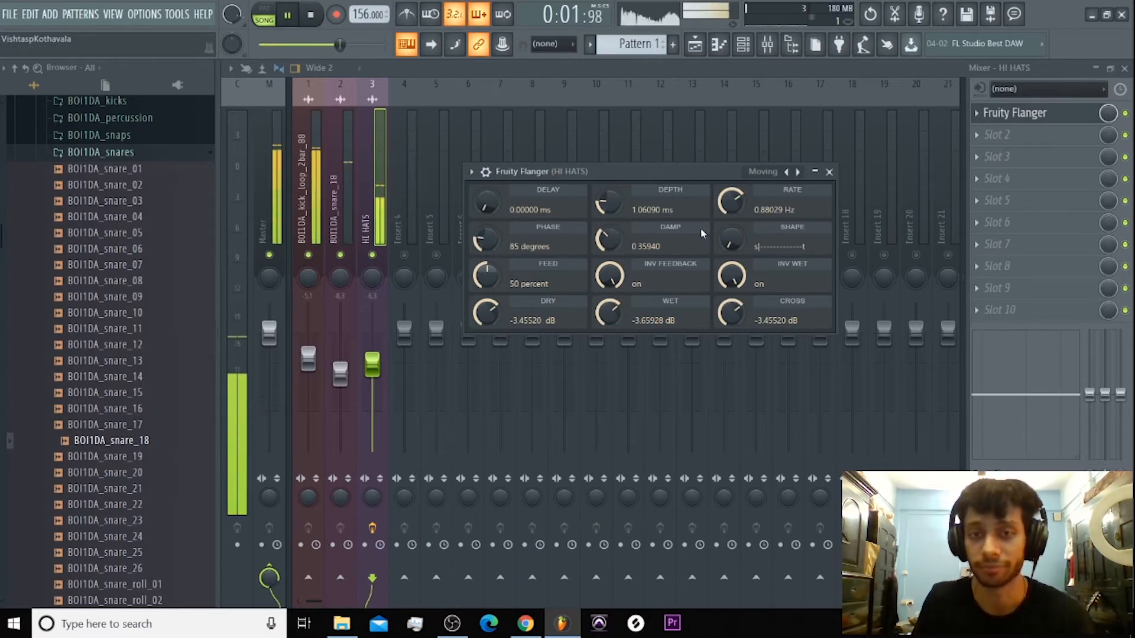
key("space")
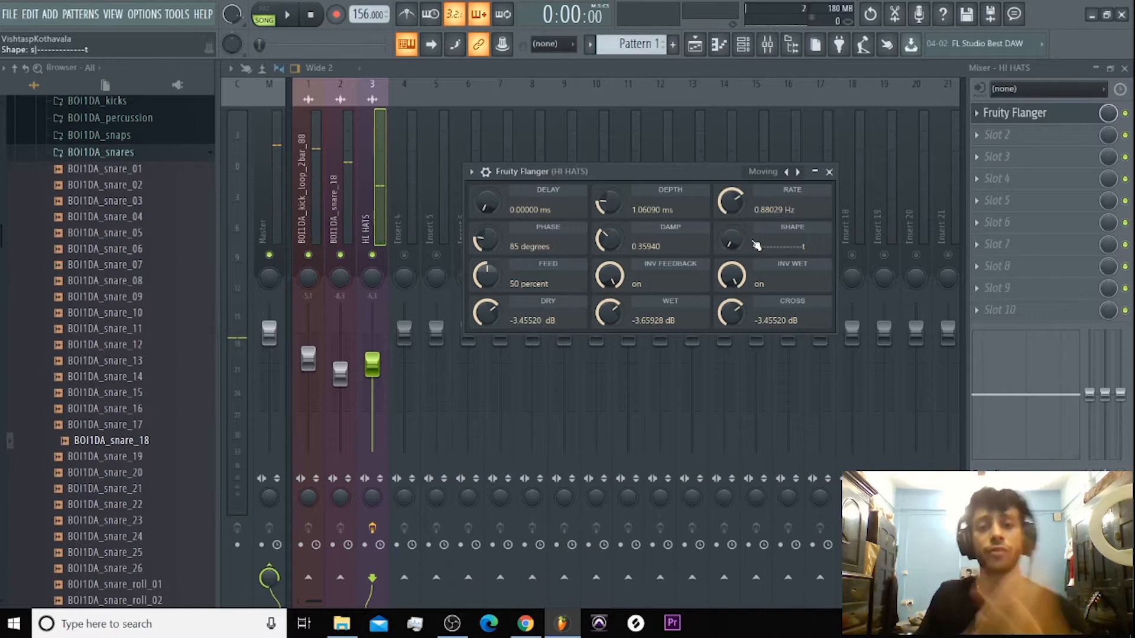
left_click(1125, 113)
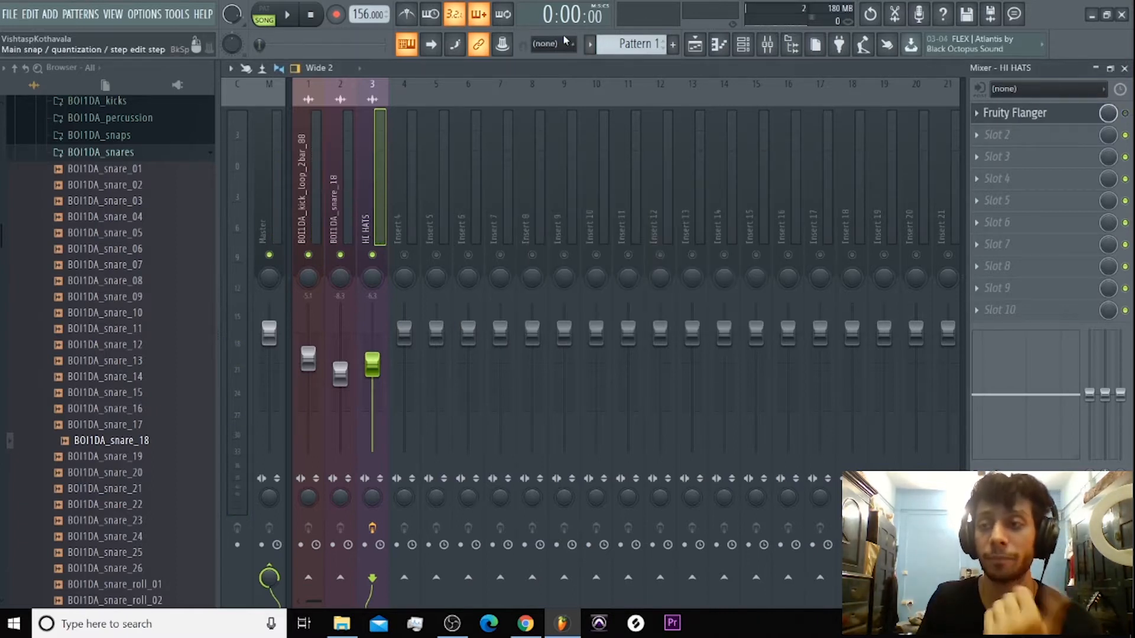
Step: Show all channels in the channel rack and open BOI1DA_hihat_03 in the piano roll
left_click(694, 47)
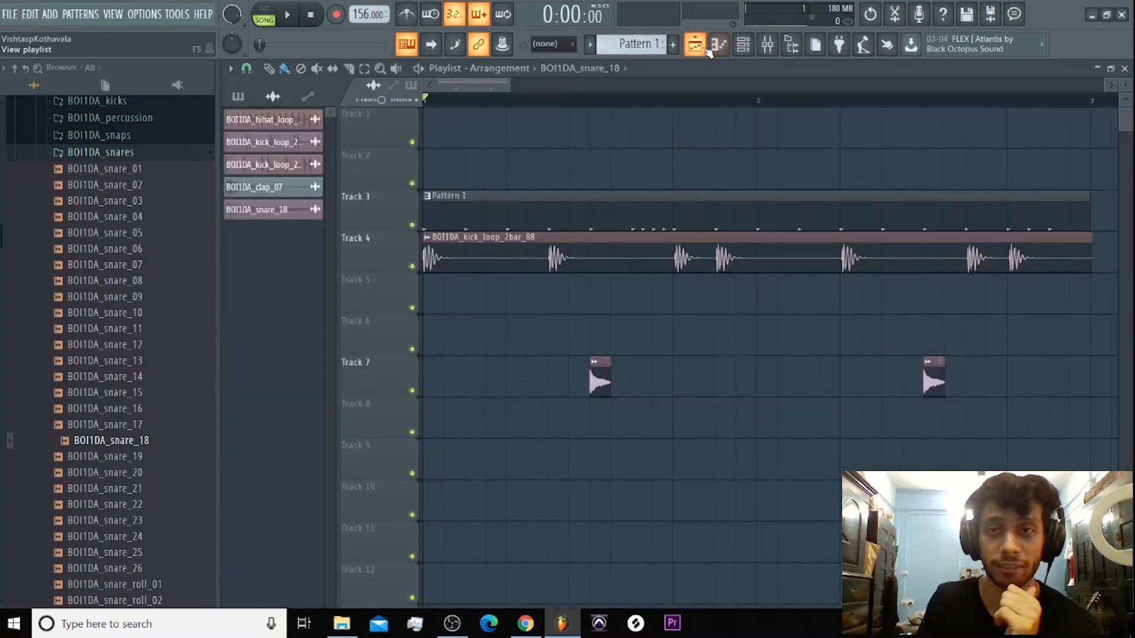
left_click(745, 47)
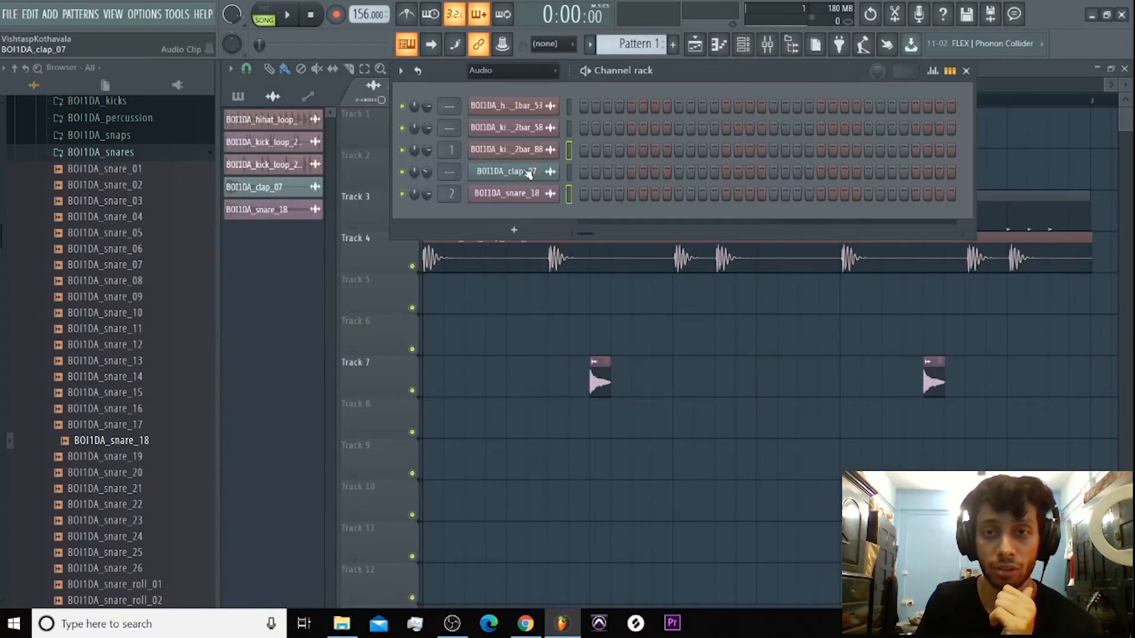
left_click(523, 74)
left_click(520, 90)
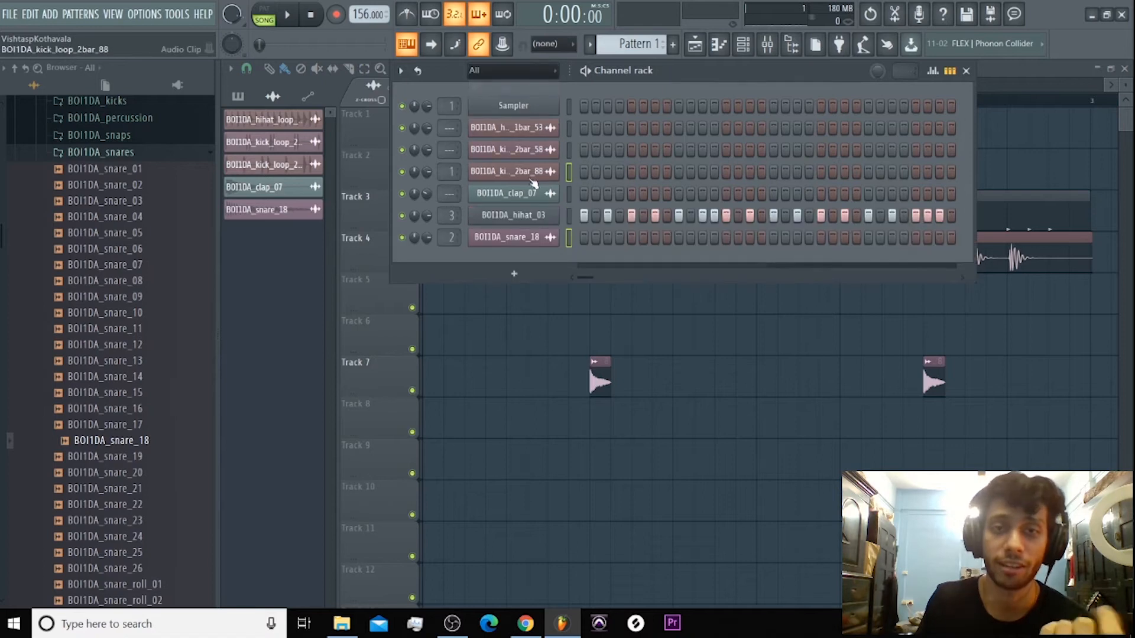
right_click(545, 216)
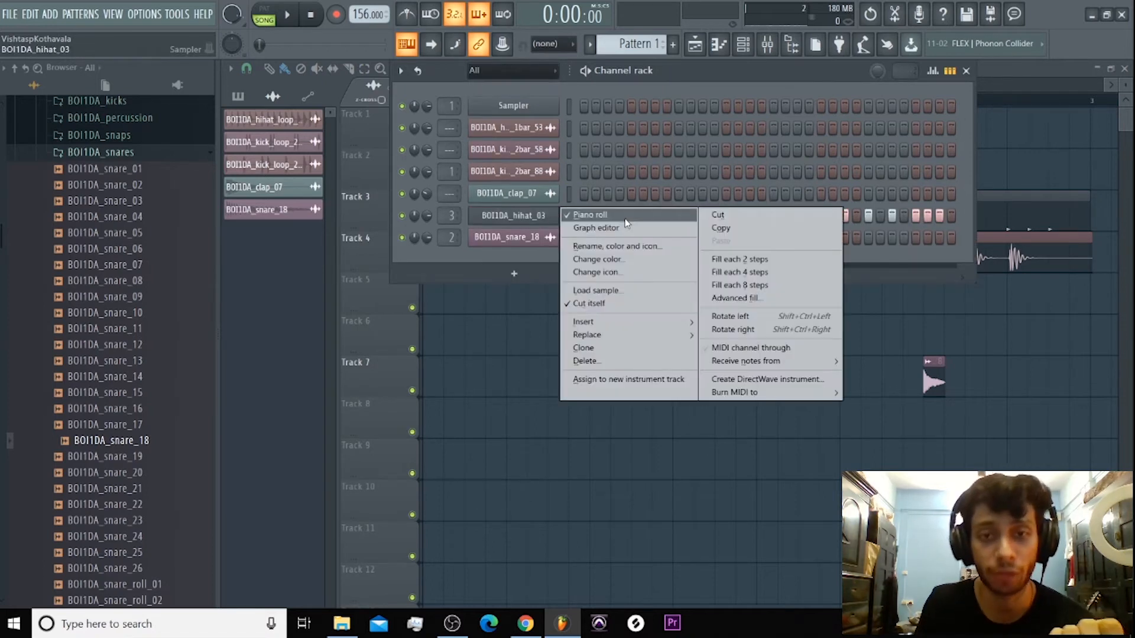
left_click(581, 217)
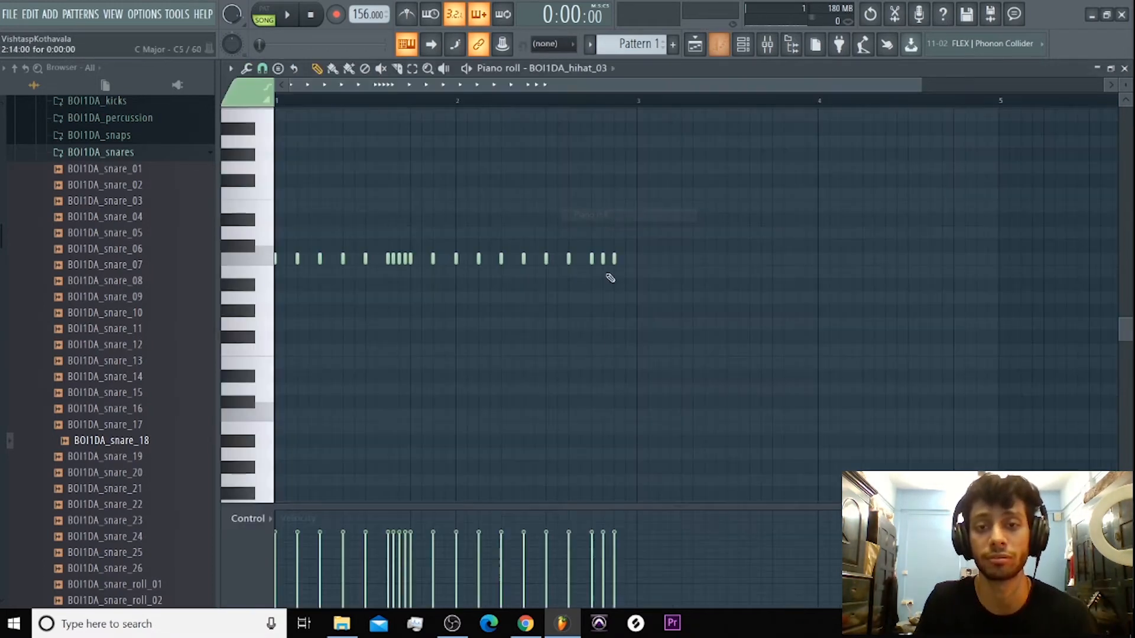
Step: Audition the hi-hats with several alternate note velocities lowered to about 50%, and raise those velocities back up
key("space")
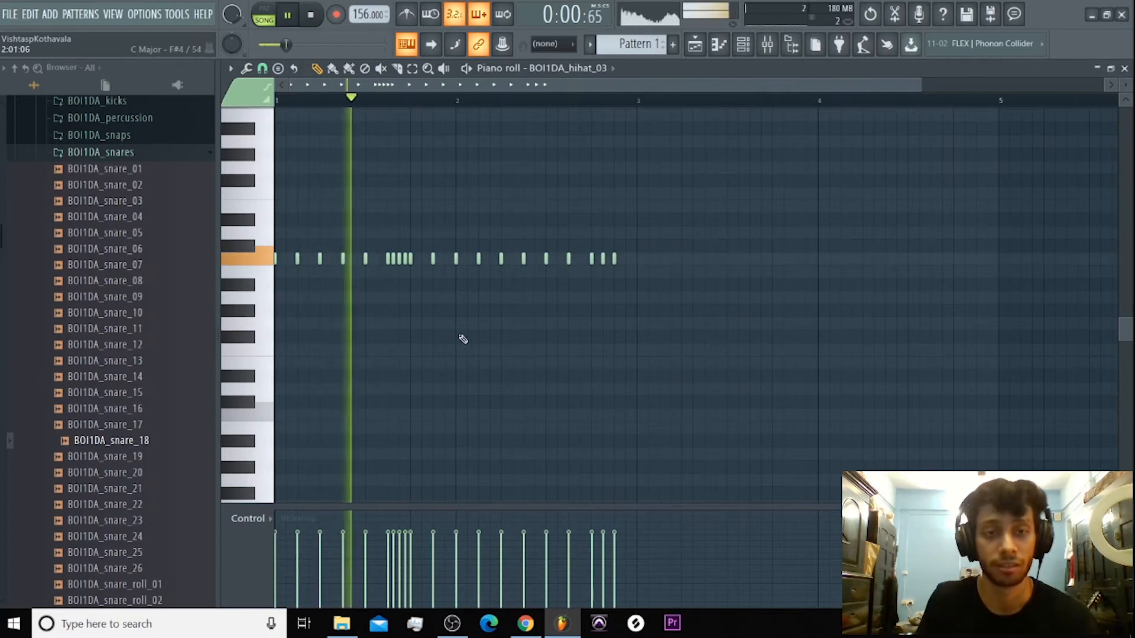
key("space")
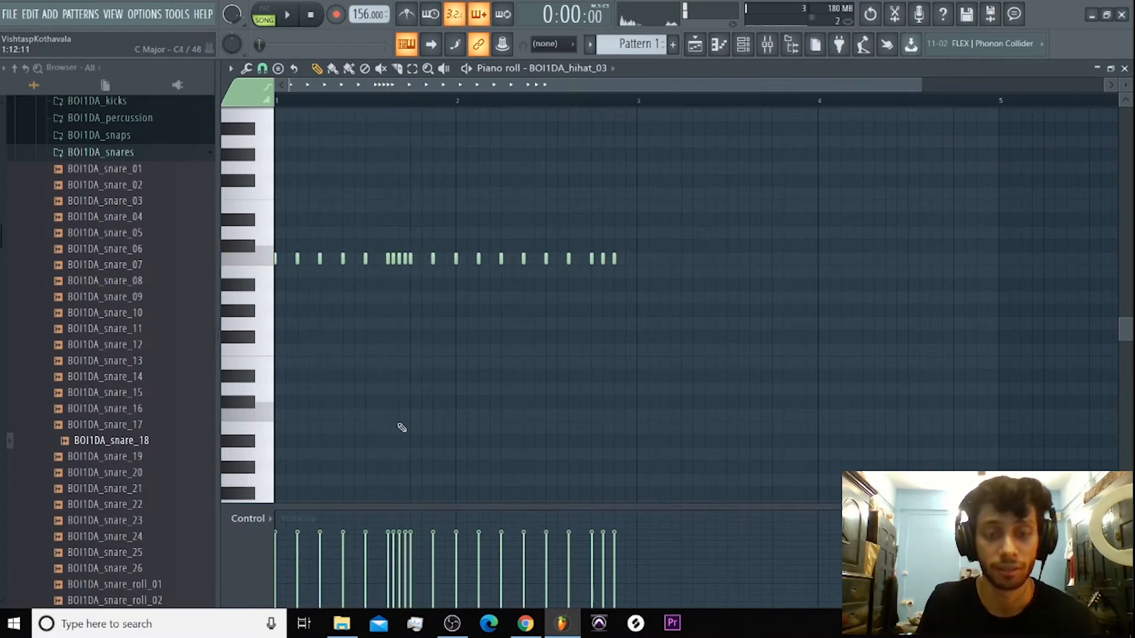
left_click(305, 558)
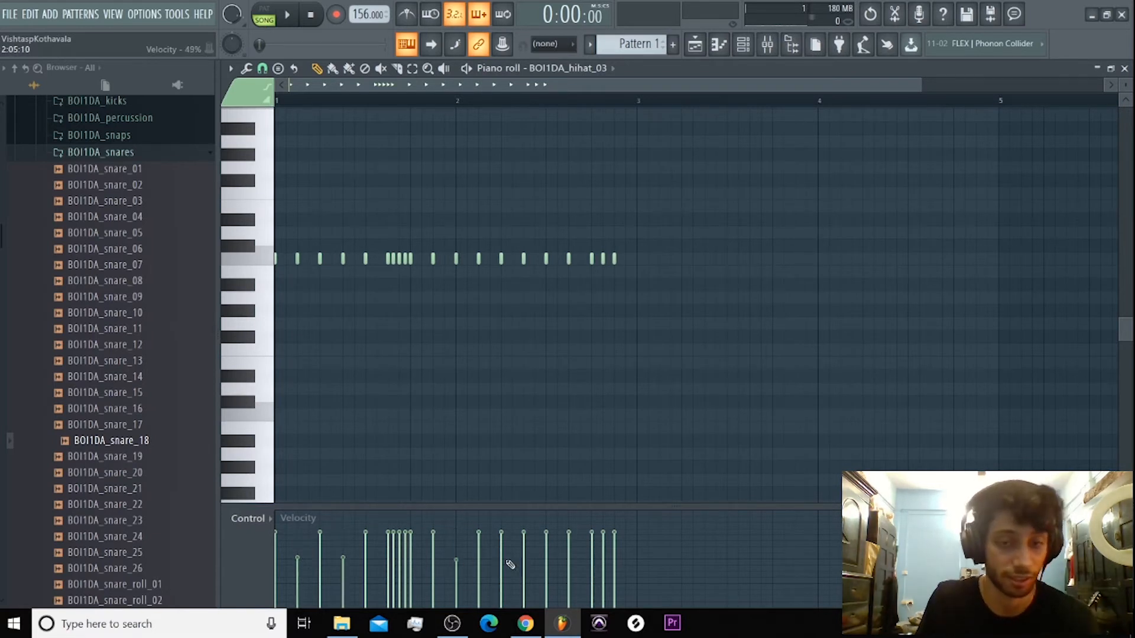
key("space")
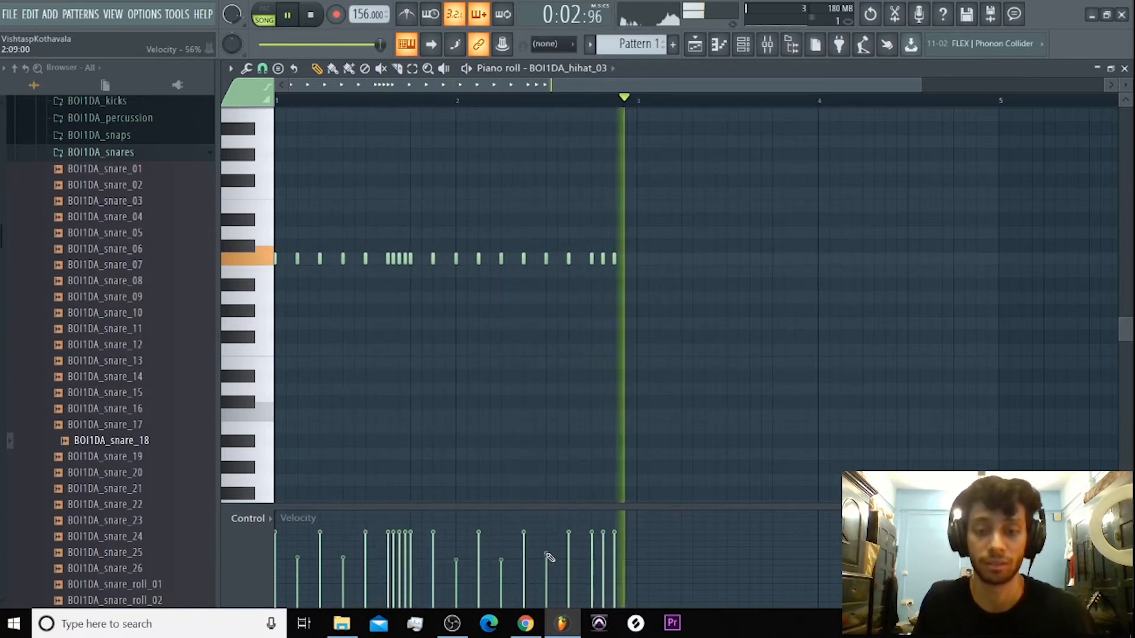
key("space")
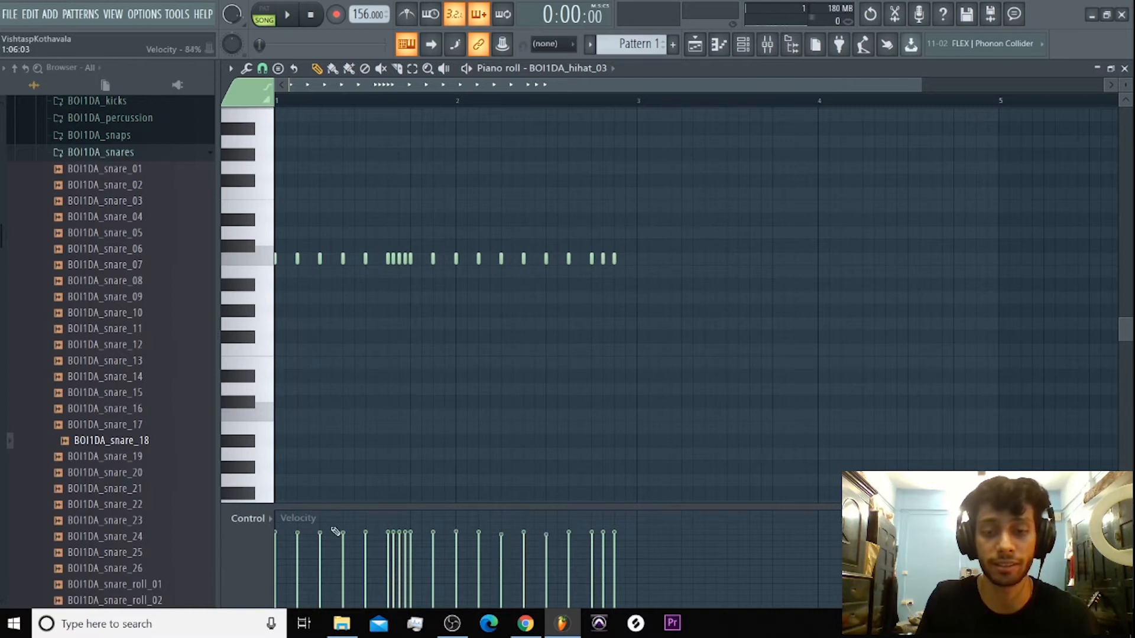
Step: Switch the note property lane to fine pitch, vary the first three hi-hat notes of each bar up and down, and audition the pattern
left_click(255, 523)
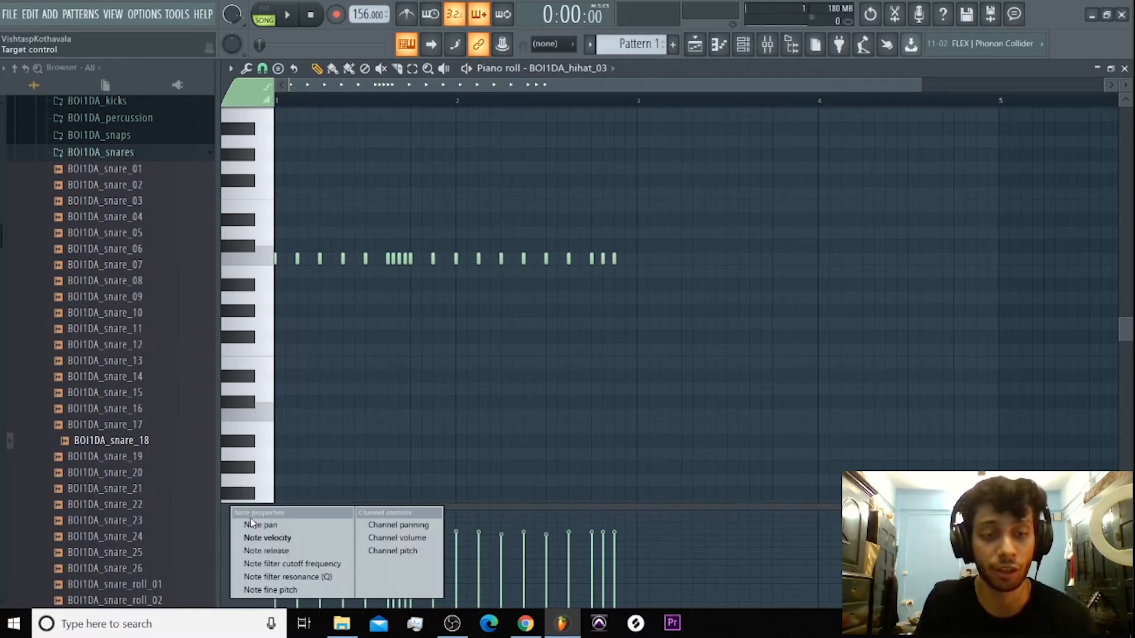
left_click(291, 591)
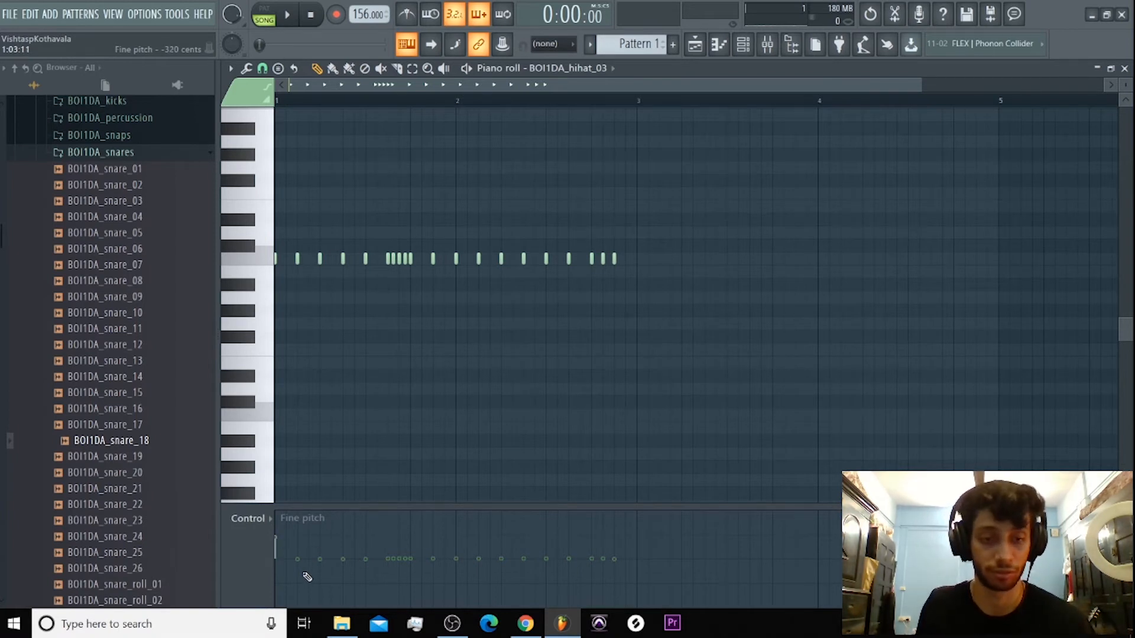
left_click(320, 550)
key("space")
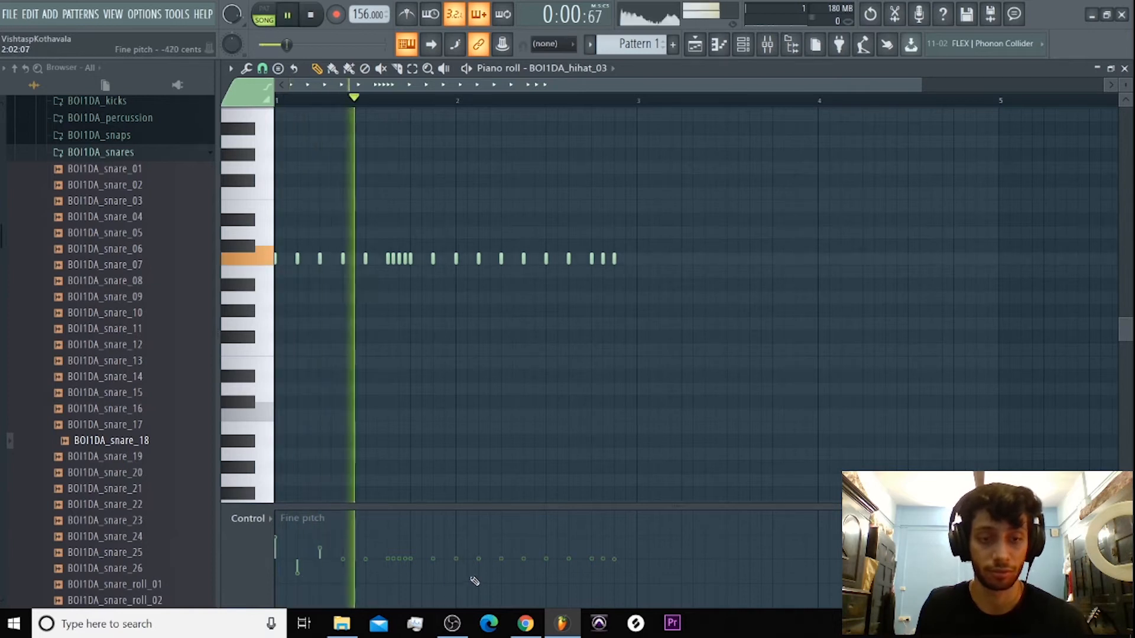
key("space")
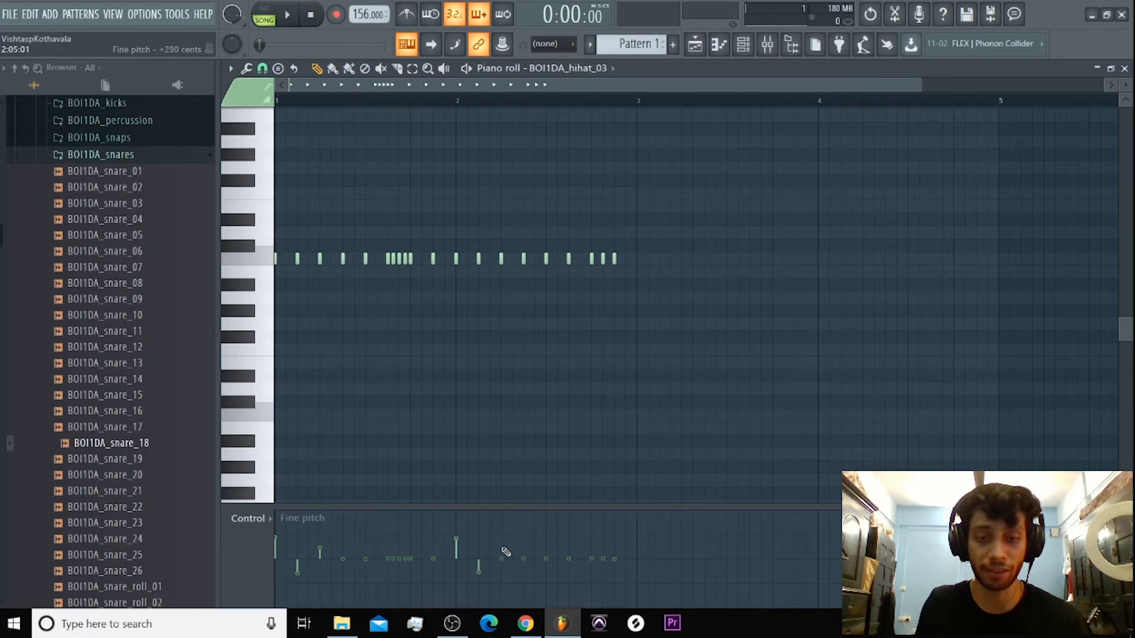
key("space")
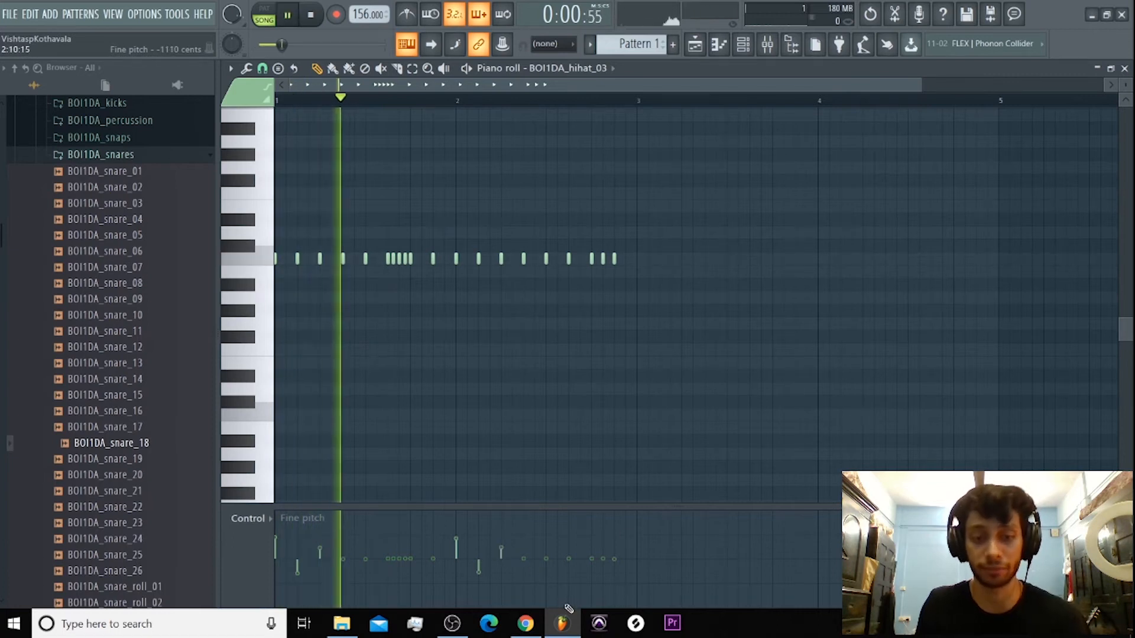
mouse_move(561, 620)
left_click(633, 511)
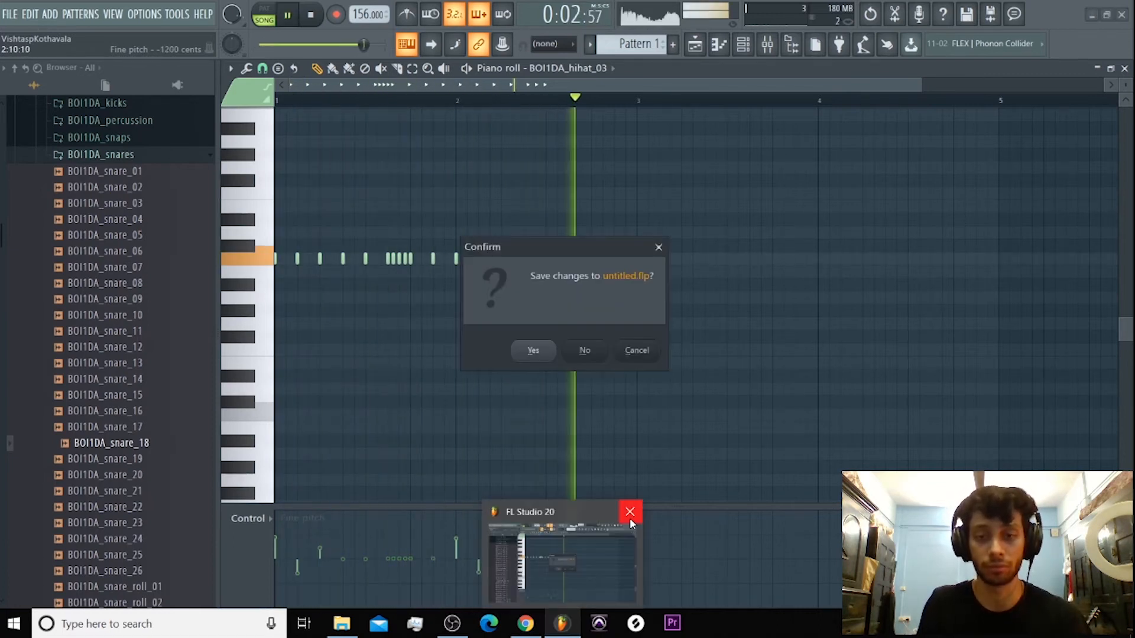
left_click(636, 350)
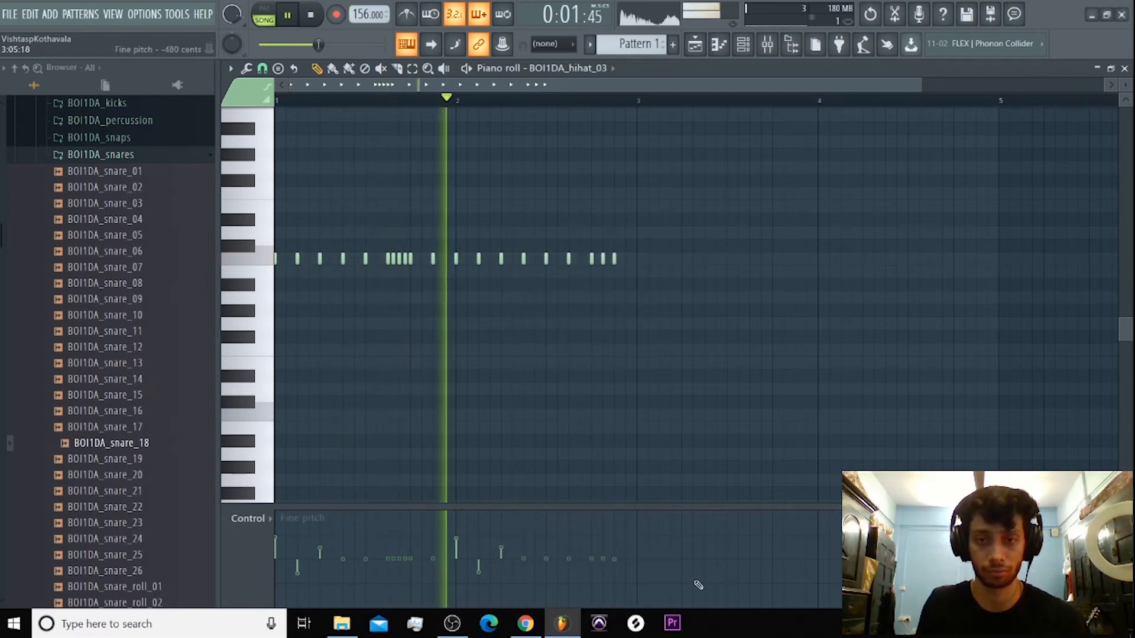
Step: Lower the fine pitch of bar 1's first and third hi-hats, raise bar 2's second note, flatten its third, and audition the pattern
key("space")
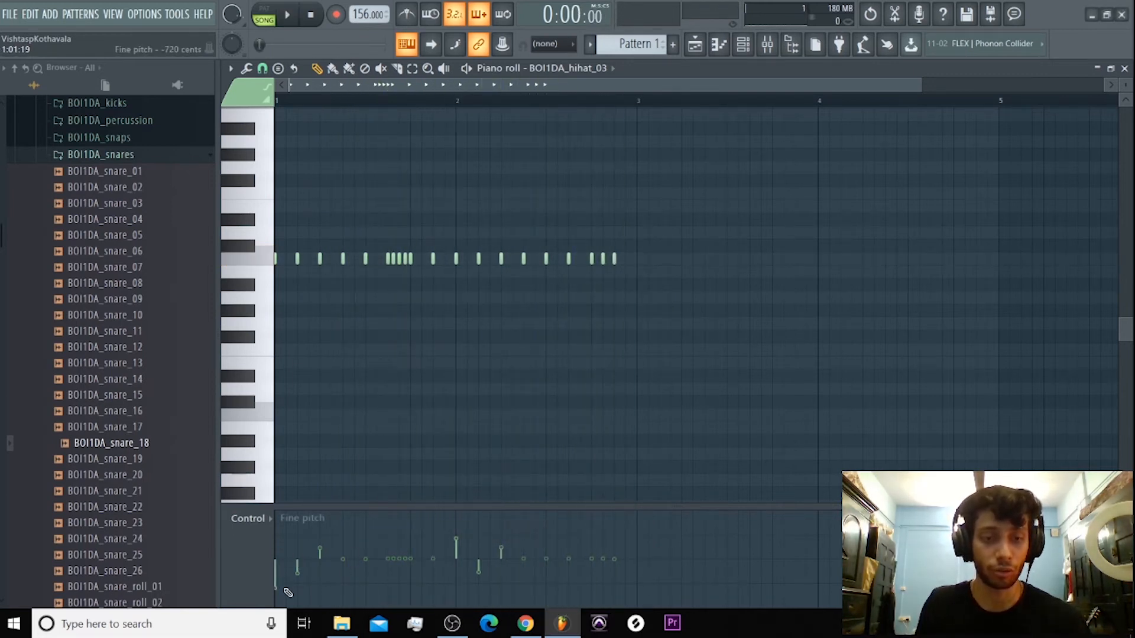
key("space")
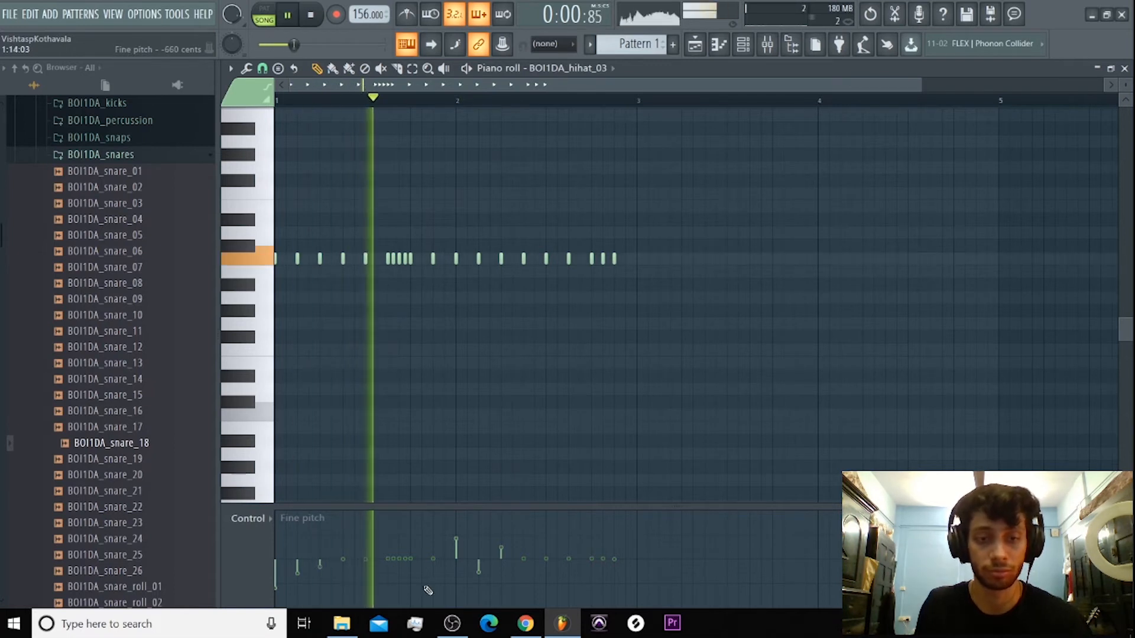
key("space")
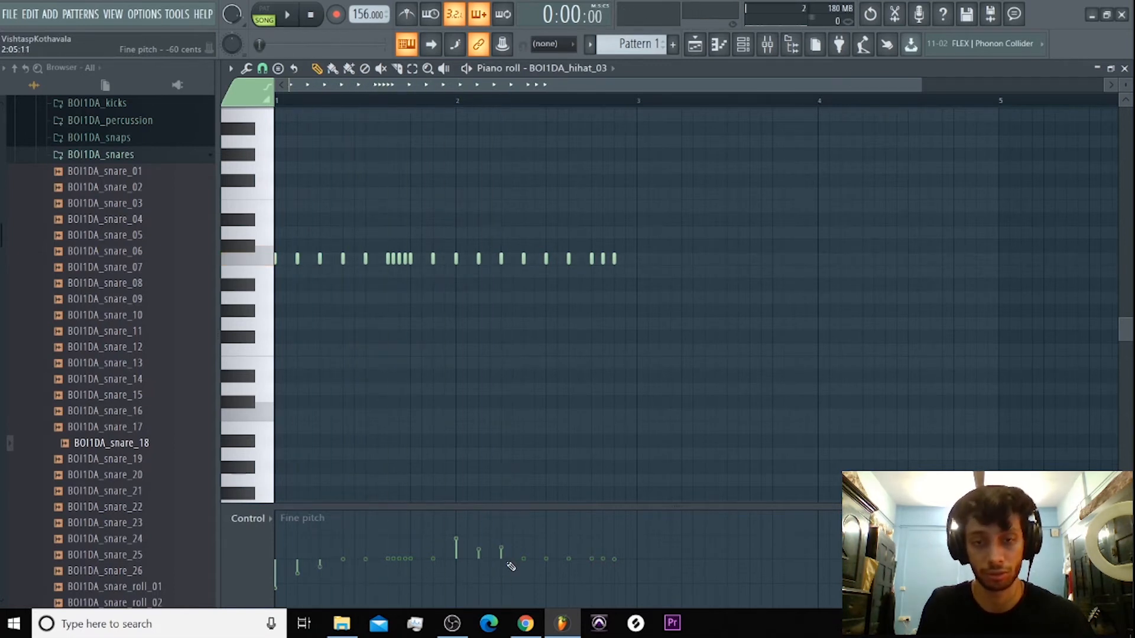
key("space")
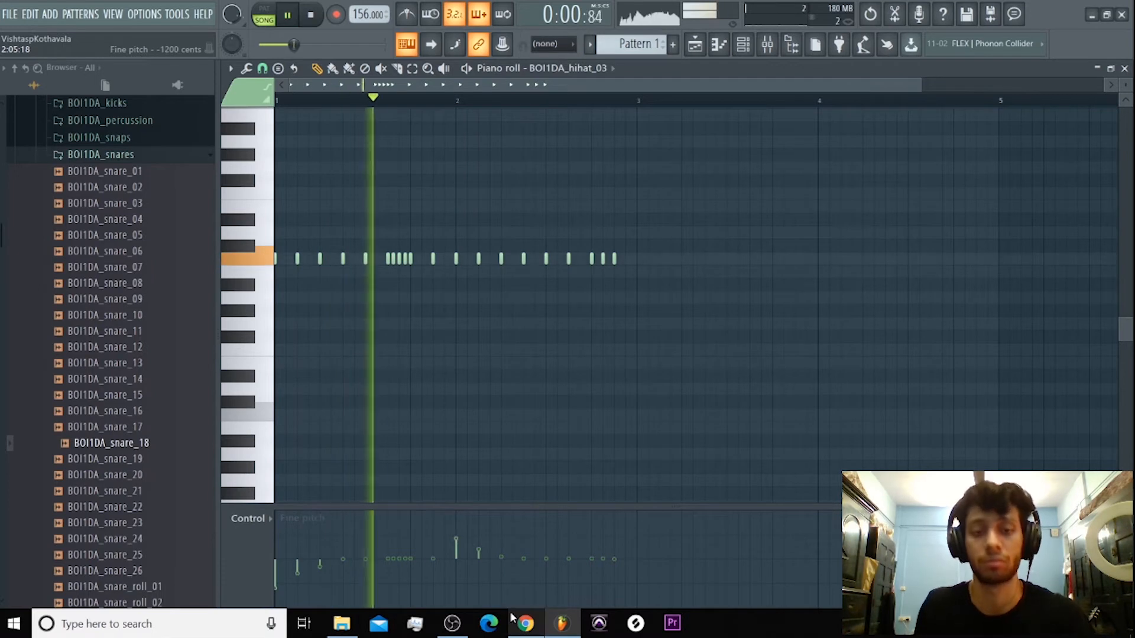
mouse_move(526, 621)
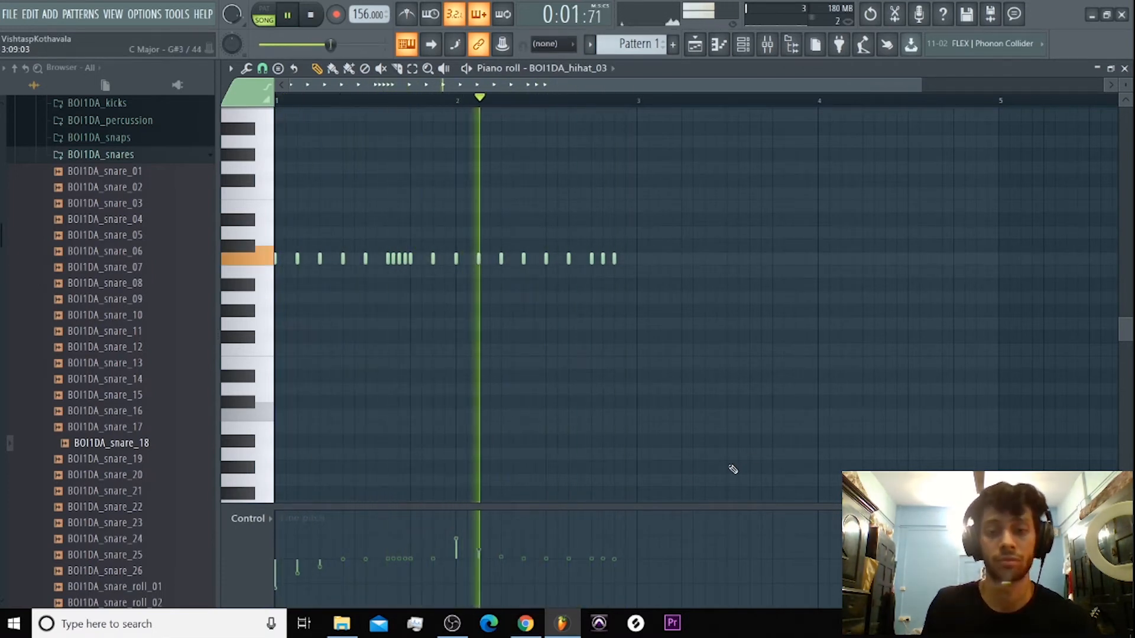
key("space")
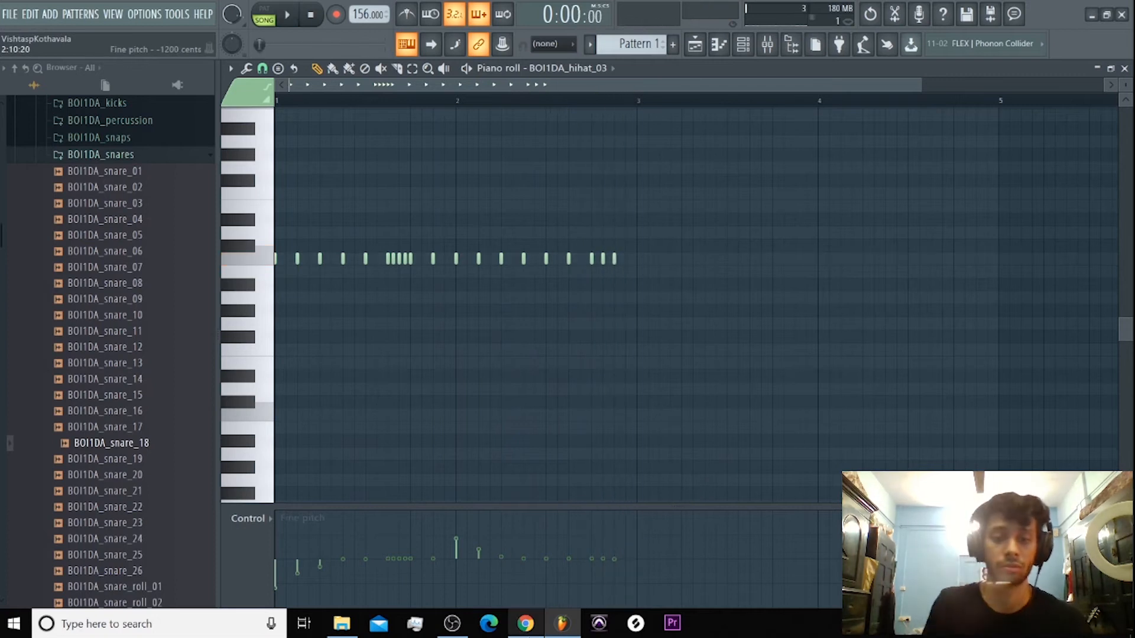
Step: Close the Chrome window and audition the hi-hats with the revised fine pitches
right_click(525, 624)
left_click(507, 592)
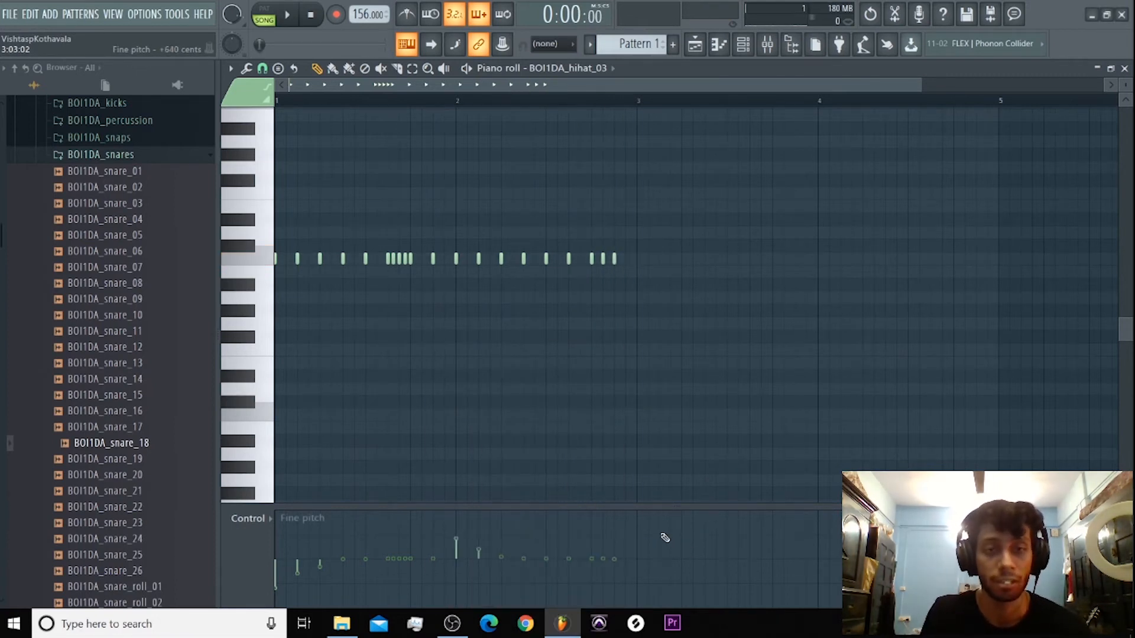
key("space")
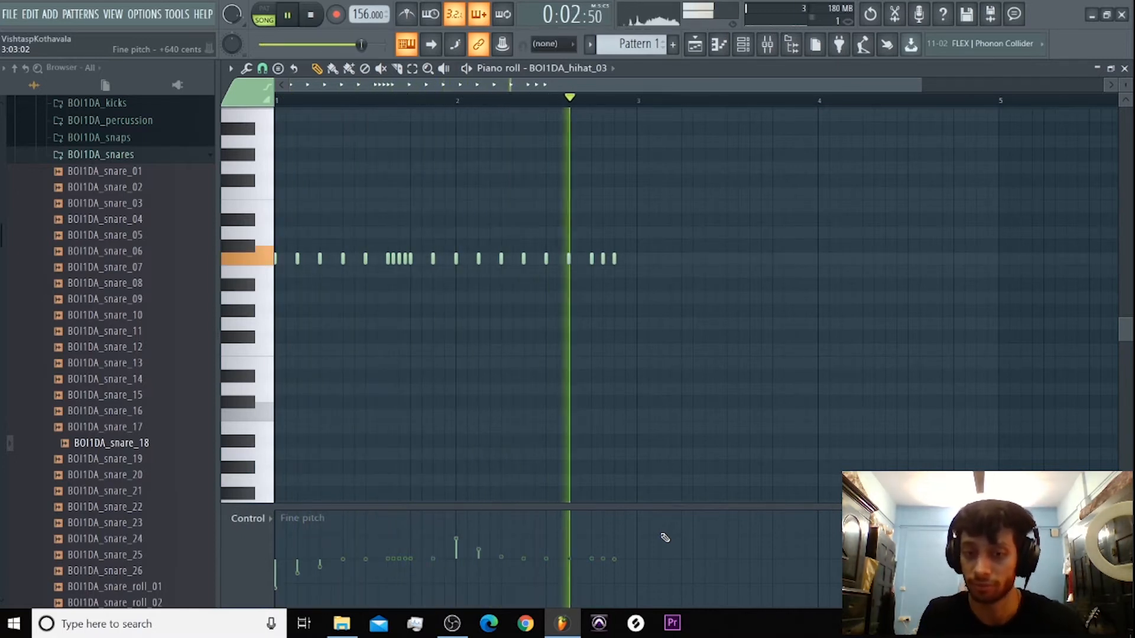
Step: Flatten the varied hi-hat pitches, raise each bar's second note to maximum, give bar 1's five-note roll a descending fine pitch, and audition
key("space")
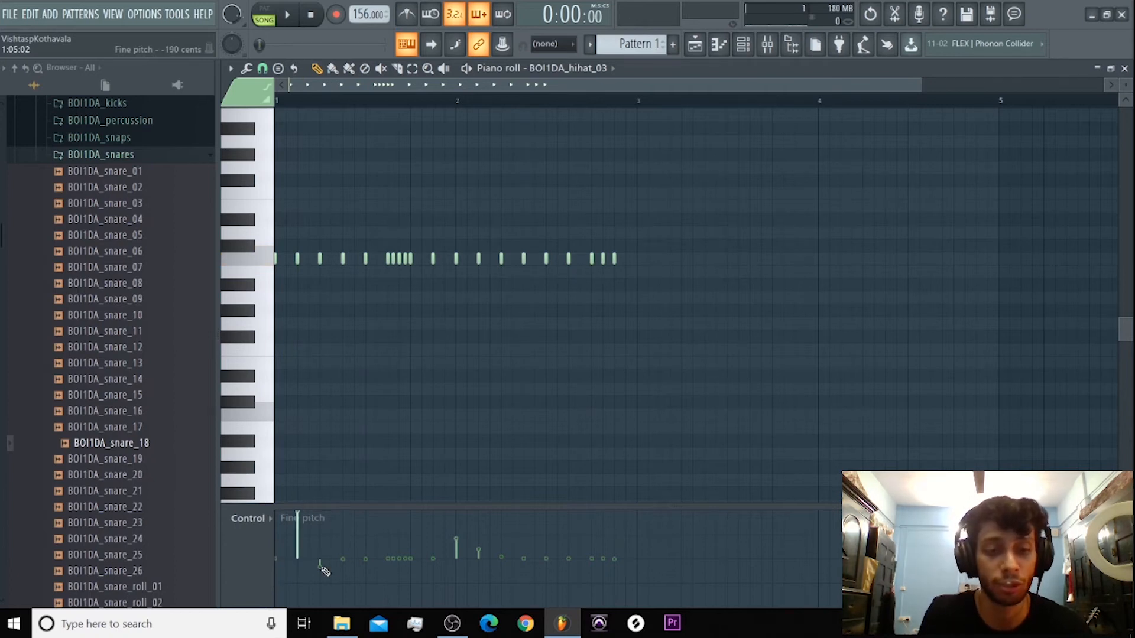
key("space")
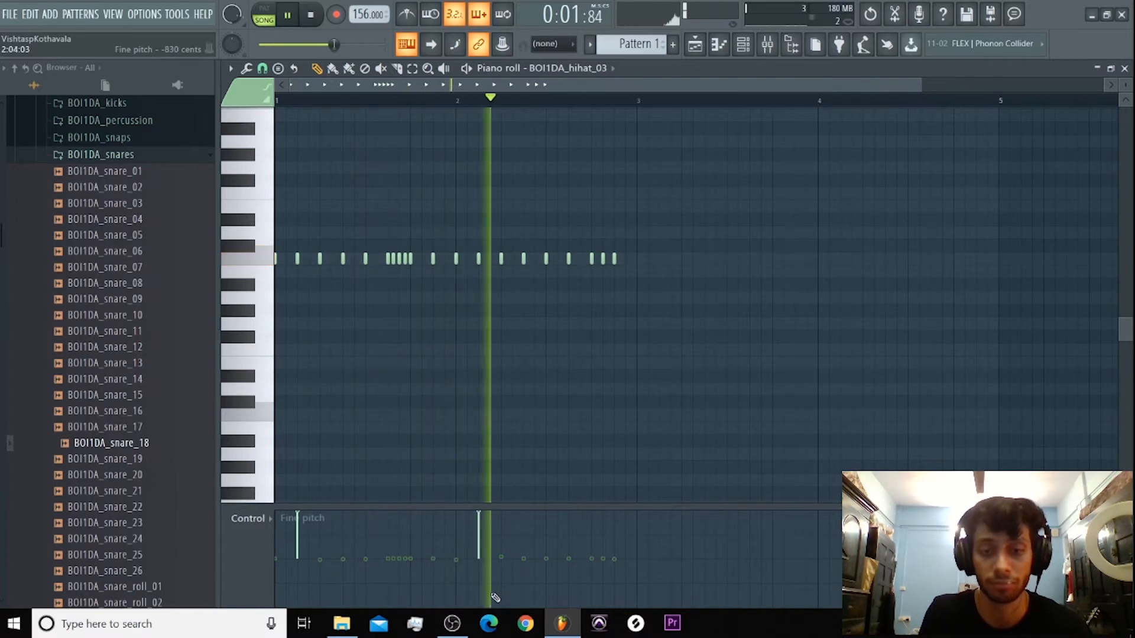
key("space")
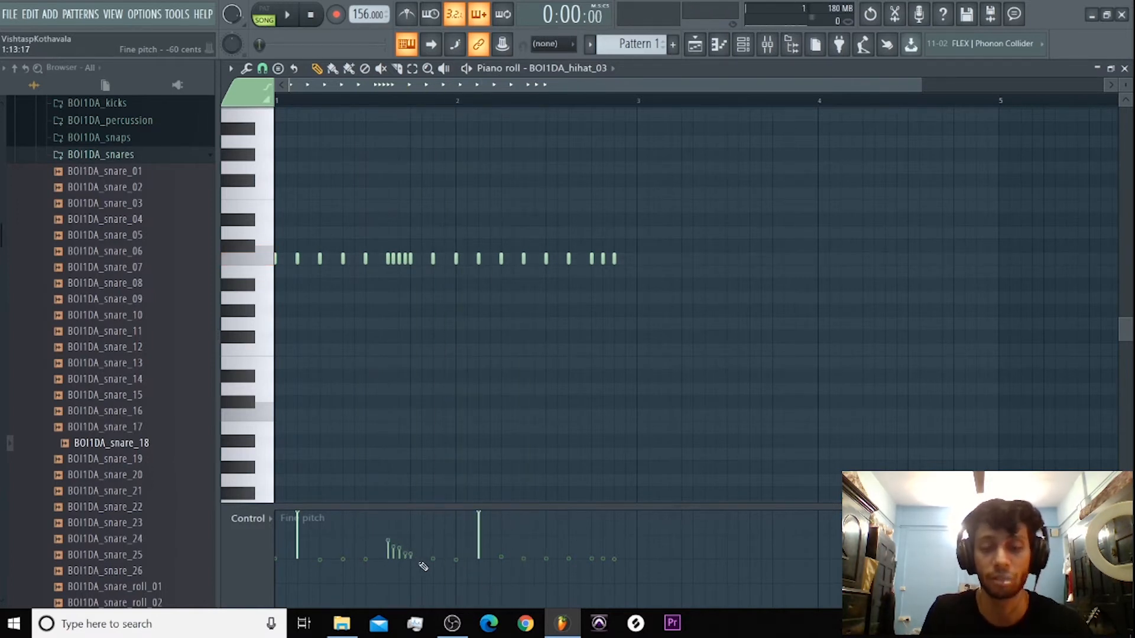
key("space")
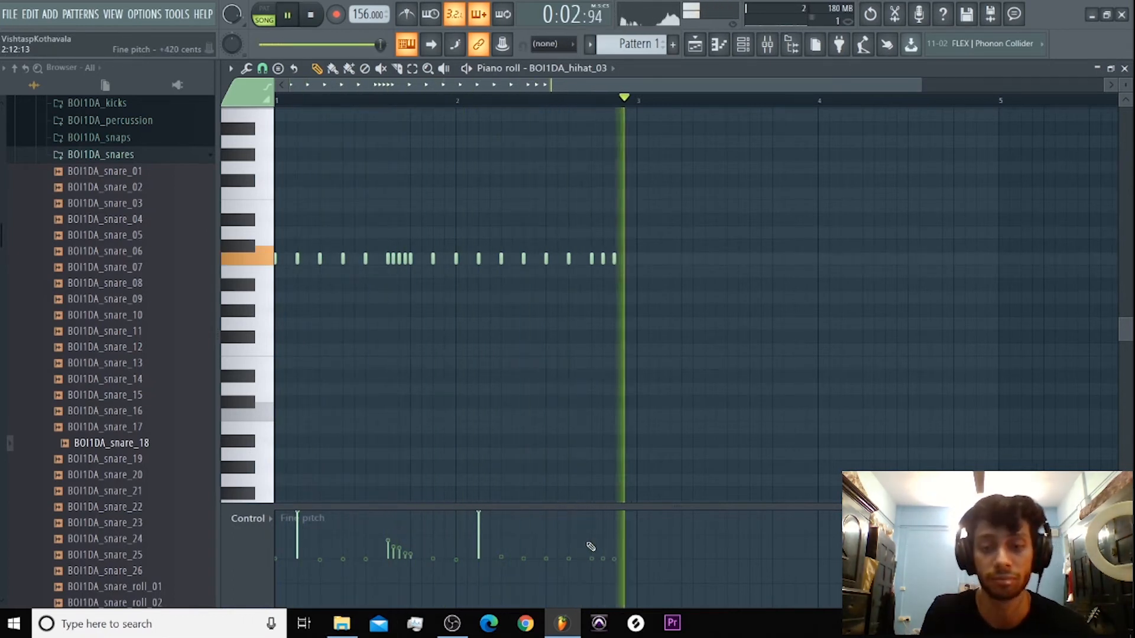
Step: Reset the fine pitch of the second hi-hat note in each bar to near neutral and stop playback
left_click(298, 558)
left_click(479, 558)
key("space")
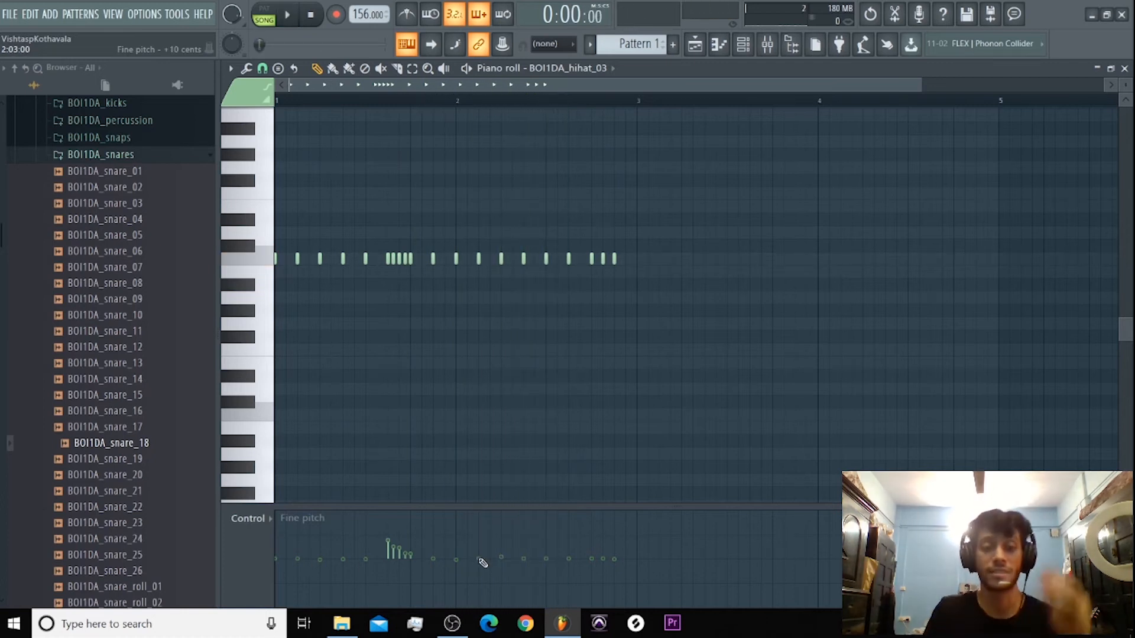
Step: Re-enable the flanger on the HI HATS track and audition the full beat from the playlist
left_click(767, 46)
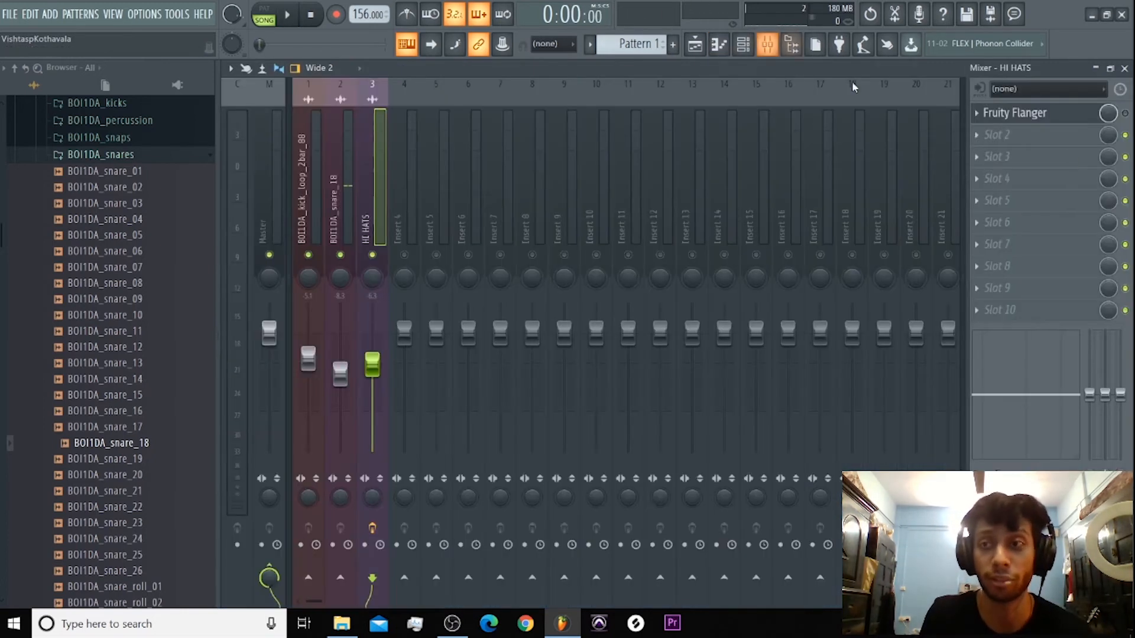
key("F5")
key("space")
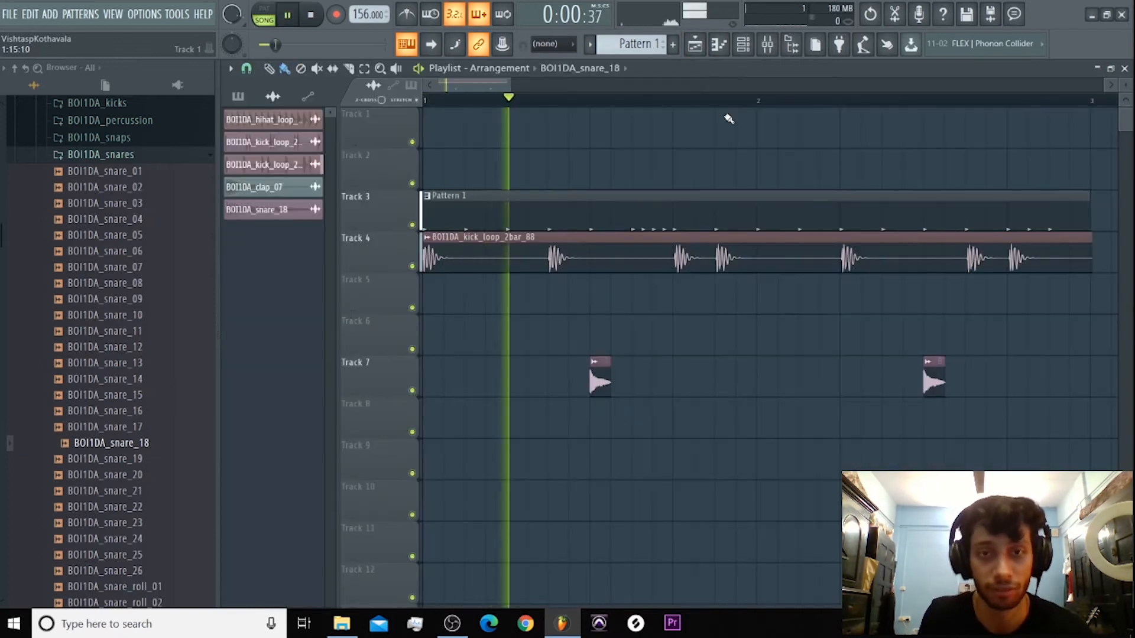
key("F9")
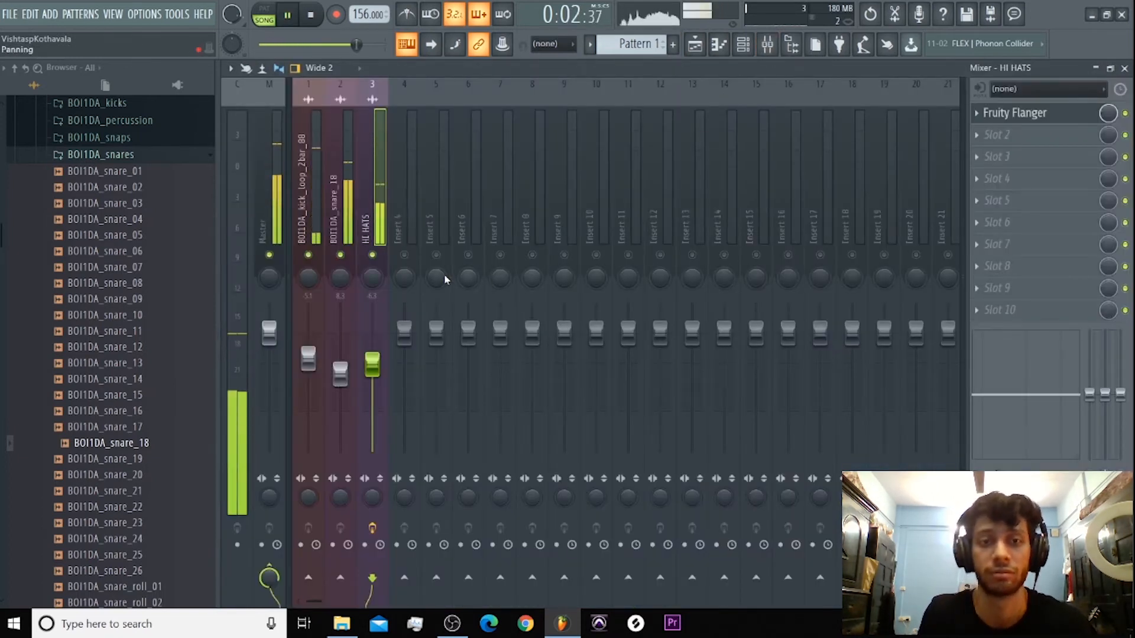
Step: Lower the flanger's mix level on the HI HATS track to about 59% while the beat plays
left_click(744, 49)
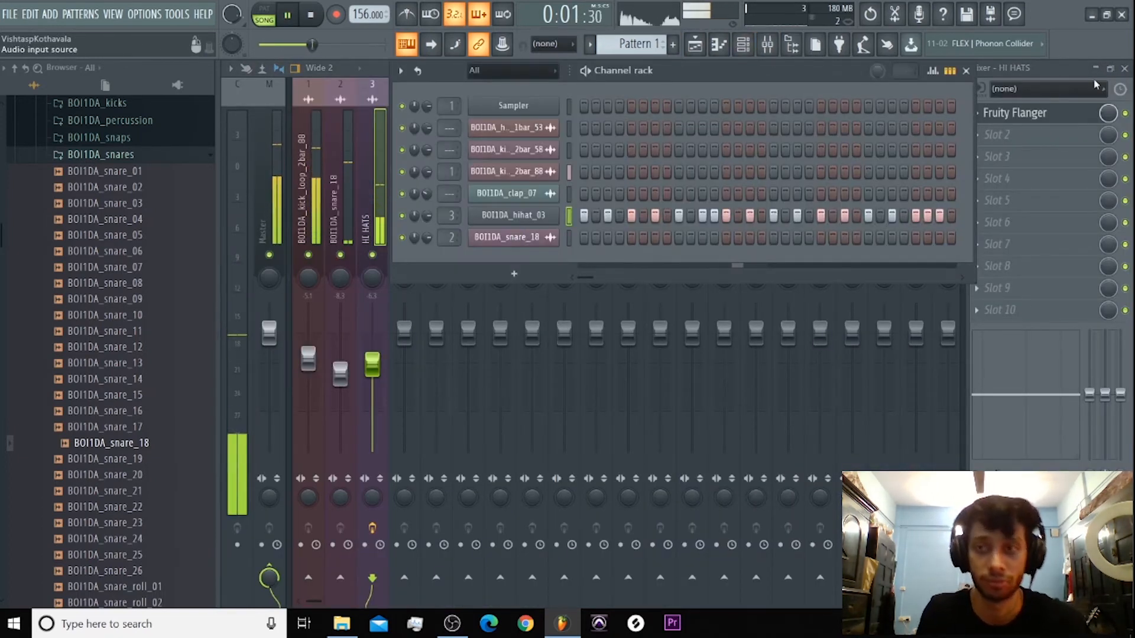
key("F6")
key("space")
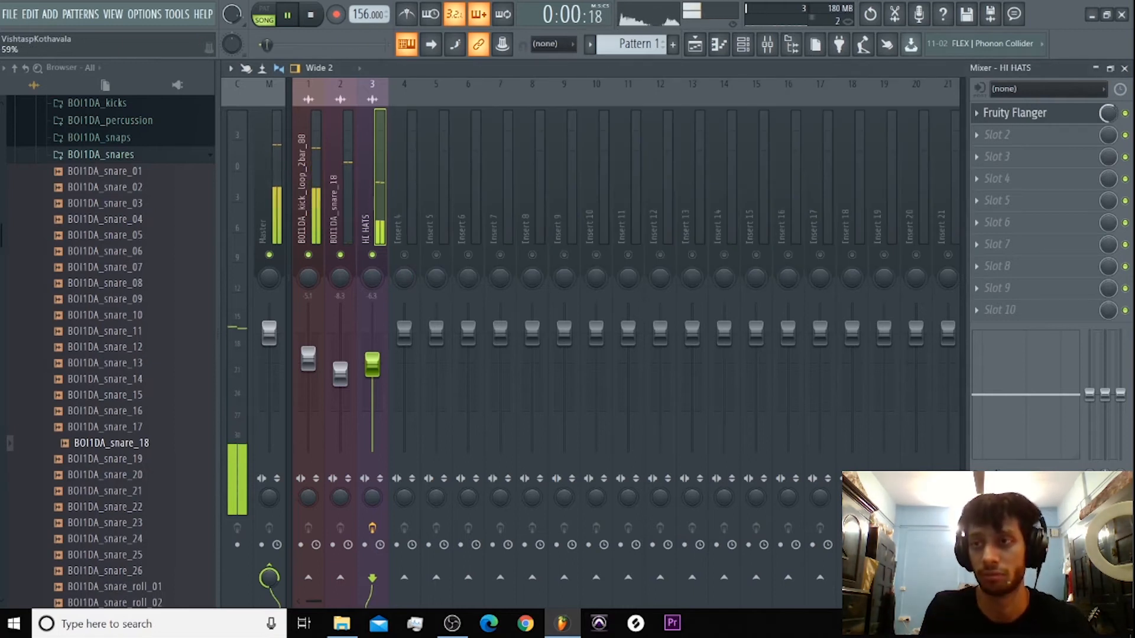
Step: Open BOI1DA_hihat_03 in the piano roll and look through the available note properties for the control lane
left_click(744, 44)
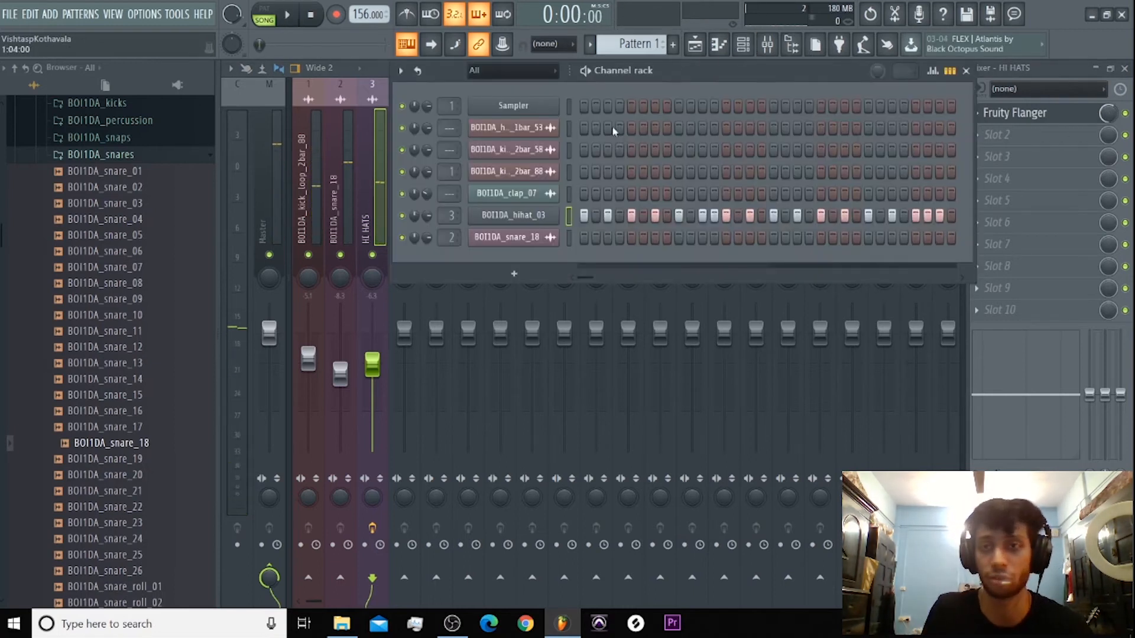
right_click(520, 215)
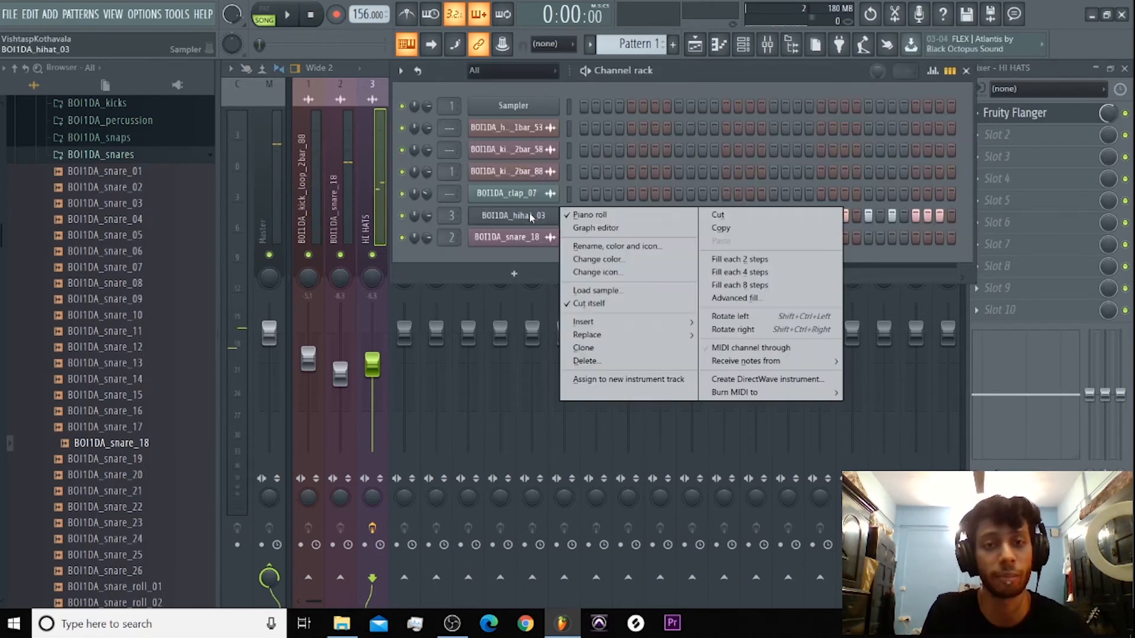
left_click(591, 215)
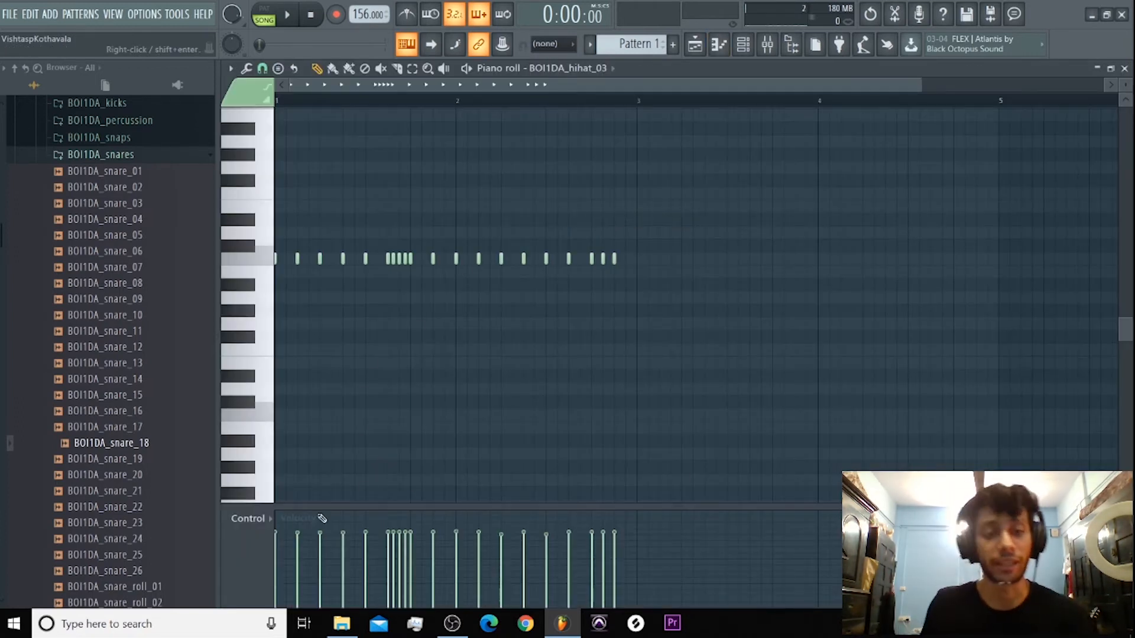
left_click(254, 519)
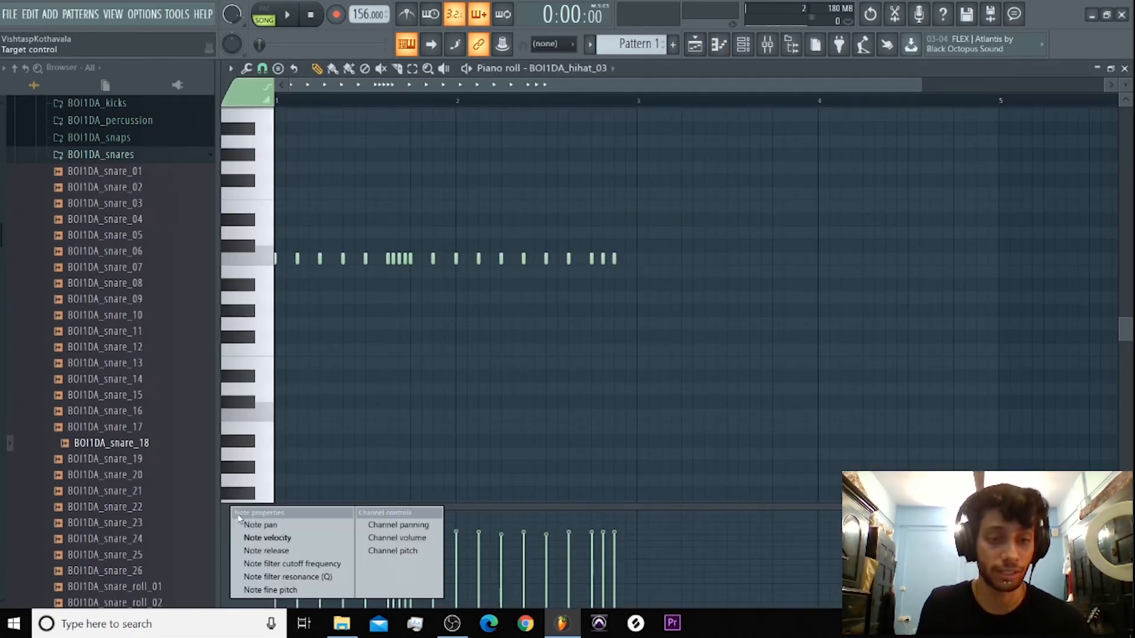
Step: Bypass the flanger on the HI HATS track and reopen BOI1DA_hihat_03 in the piano roll
left_click(764, 52)
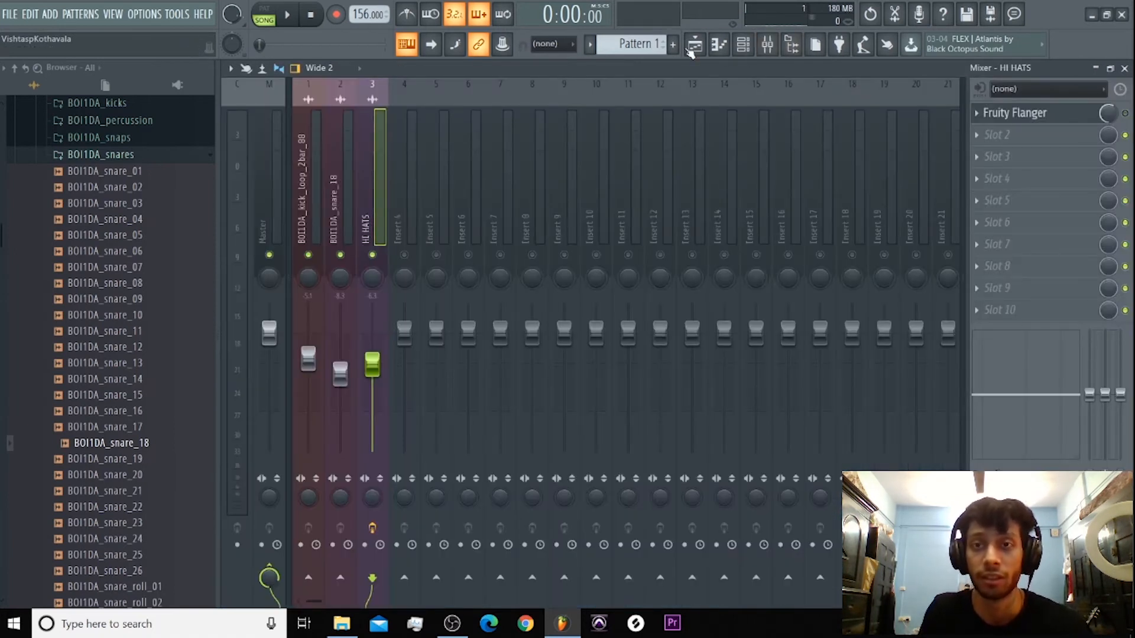
left_click(743, 44)
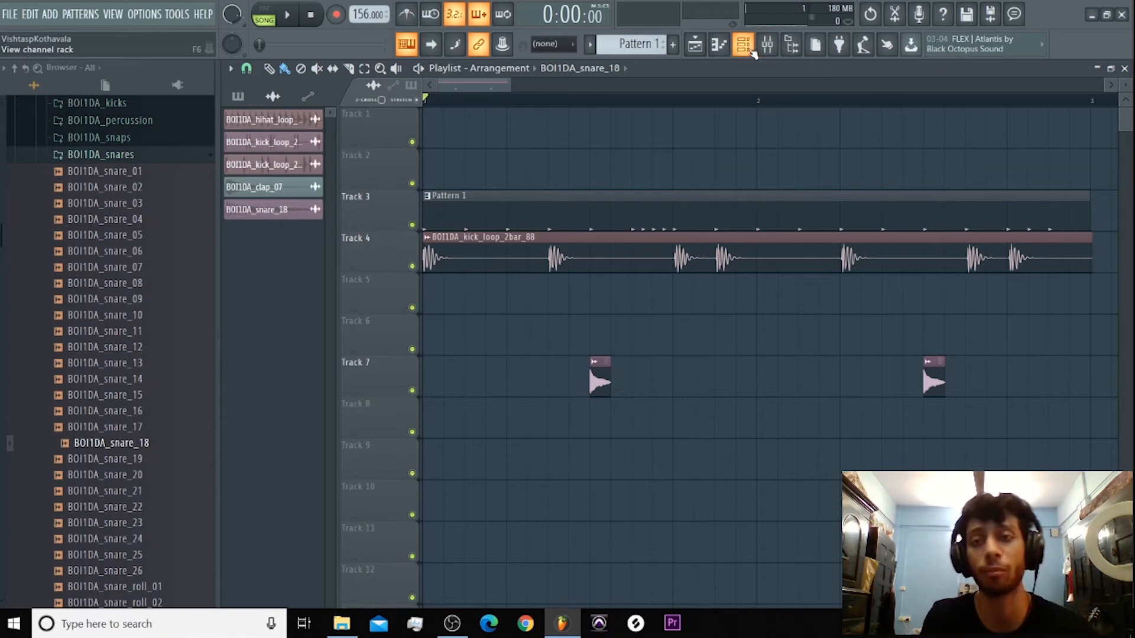
left_click(748, 52)
right_click(554, 215)
left_click(607, 217)
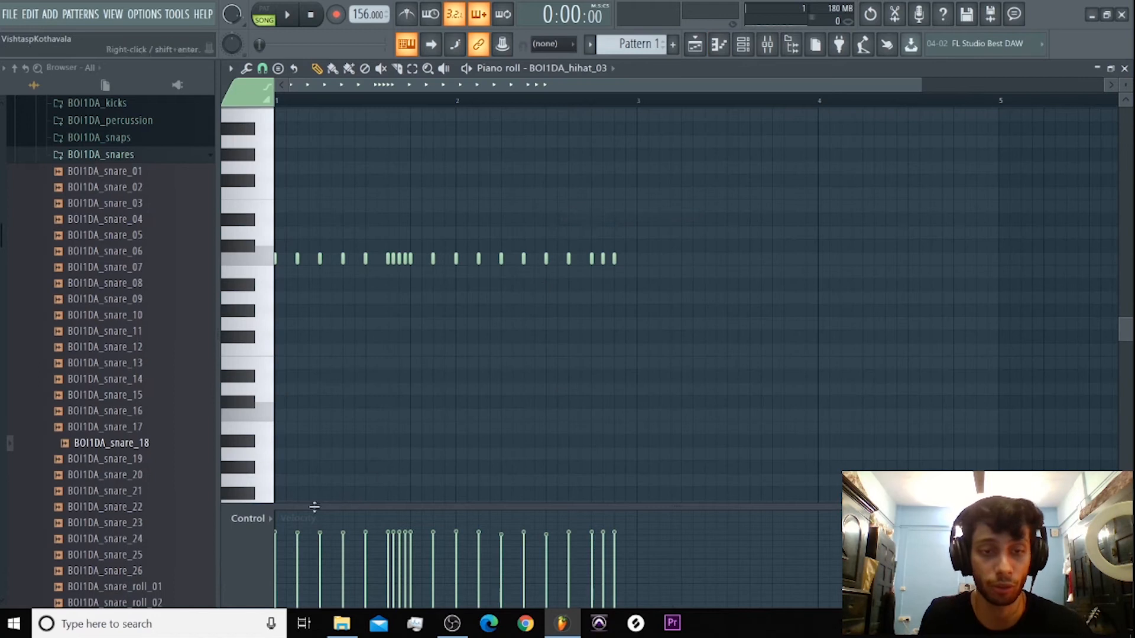
Step: Switch the note property lane to note pan and audition the hi-hats with the first note panned partly right
left_click(263, 525)
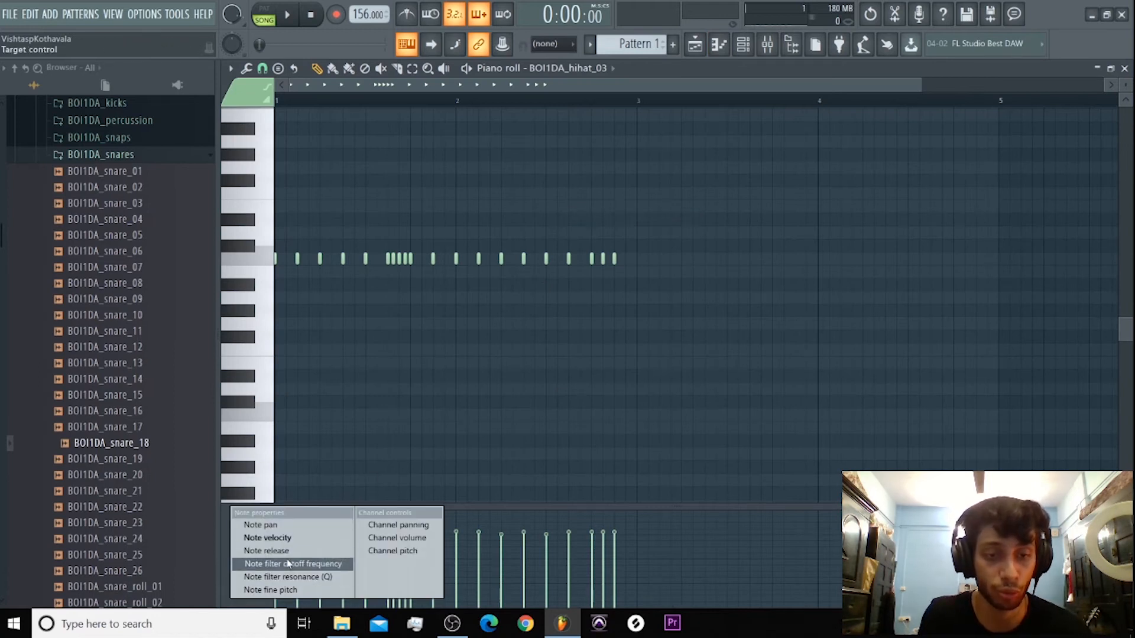
left_click(232, 534)
left_click(250, 526)
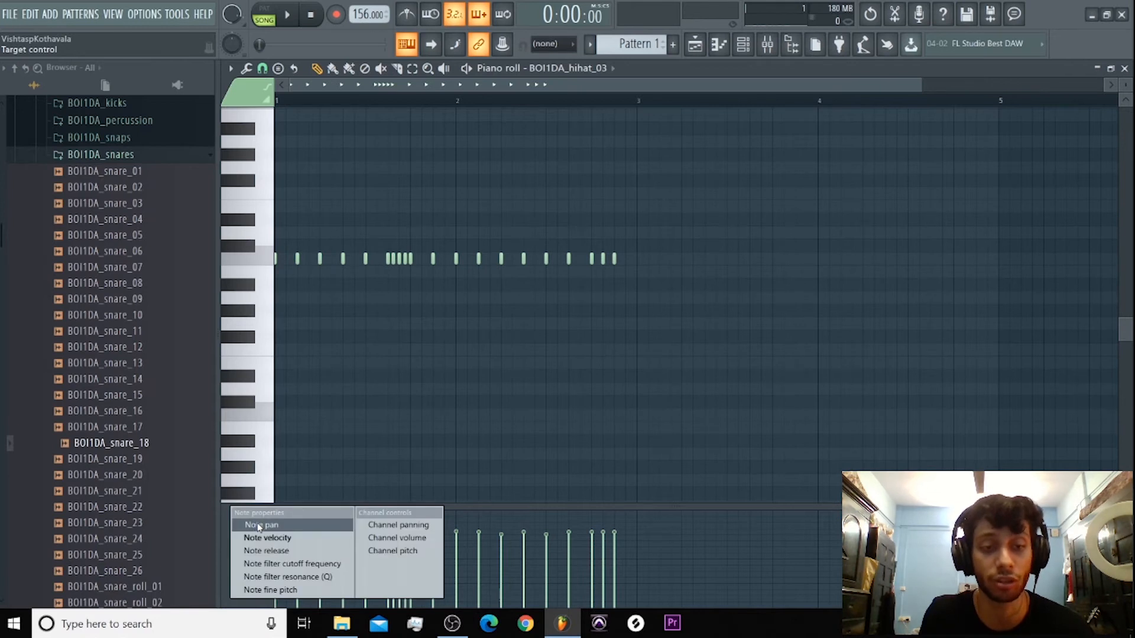
left_click(258, 527)
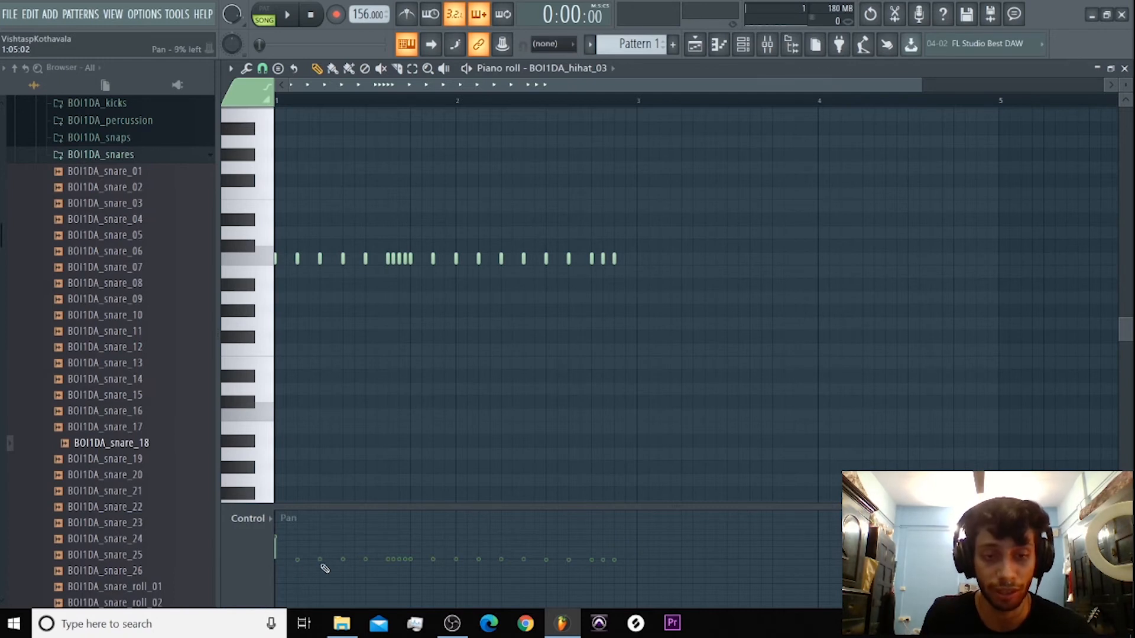
key("space")
key("space")
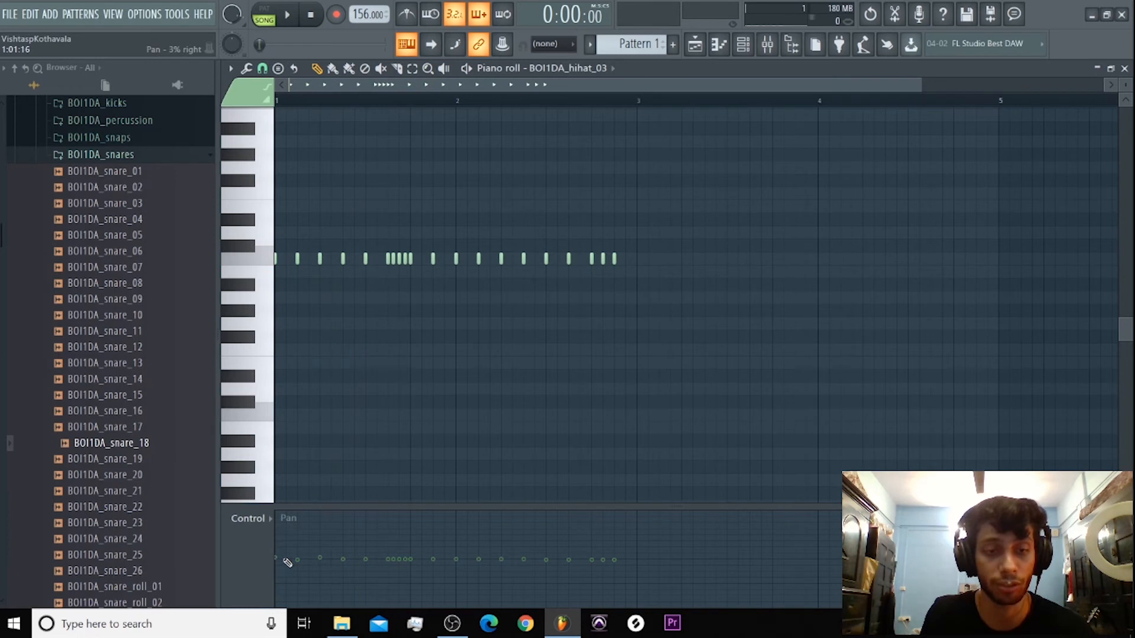
Step: Pan bar 1's five-note roll fully right and bar 2's last three hi-hats fully left, and audition the pattern
mouse_move(395, 539)
left_mouse_down()
mouse_move(396, 494)
mouse_move(414, 486)
left_mouse_up()
mouse_move(602, 598)
left_mouse_down()
mouse_move(593, 608)
mouse_move(615, 609)
left_mouse_up()
key("space")
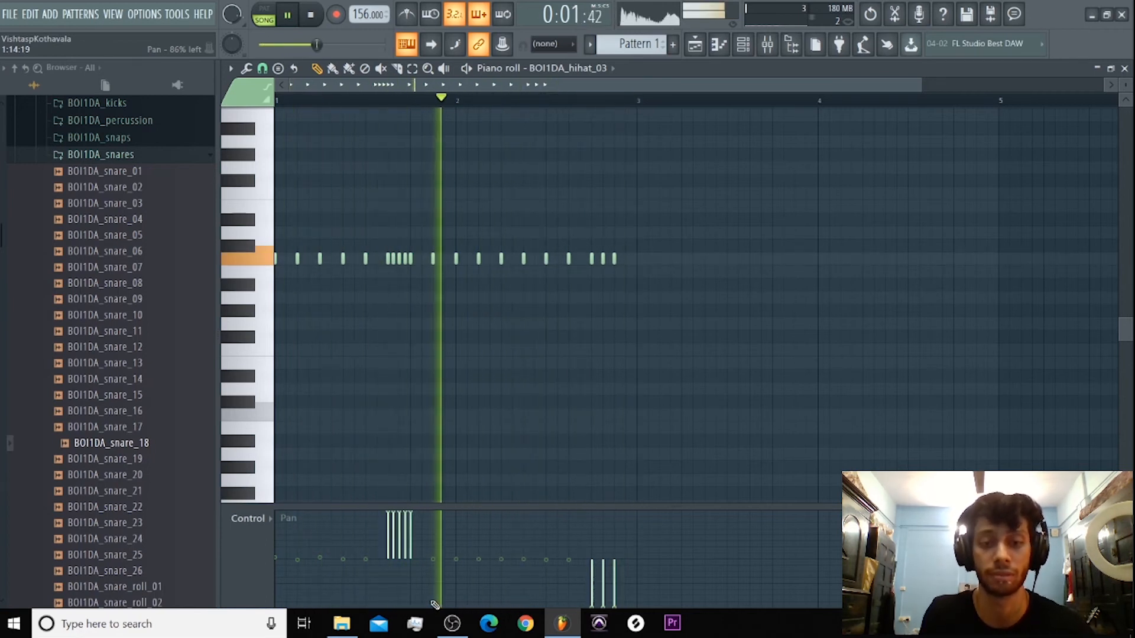
key("space")
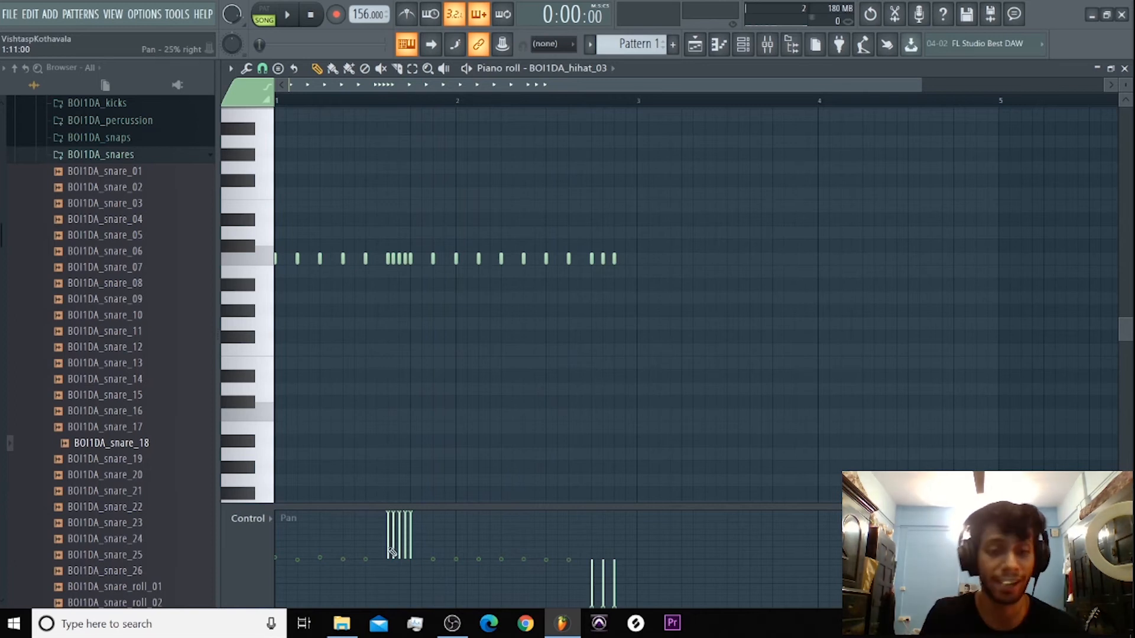
Step: Reduce the pan of bar 1's five-note roll to roughly halfway right and audition it
mouse_move(394, 526)
left_mouse_down()
mouse_move(414, 525)
mouse_move(388, 534)
left_mouse_up()
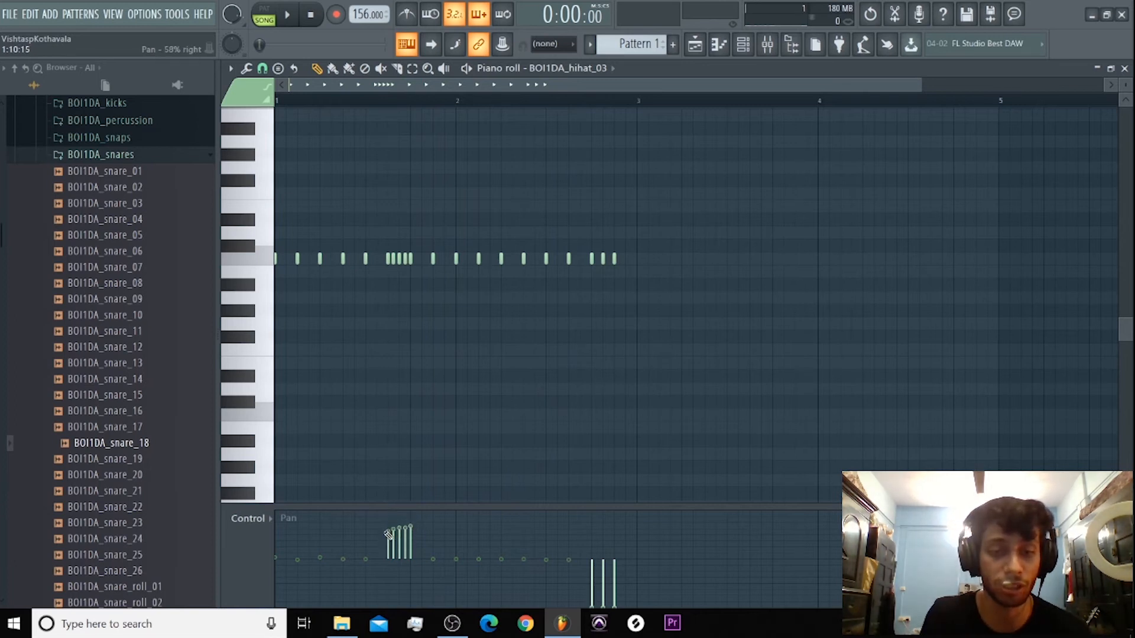
key("space")
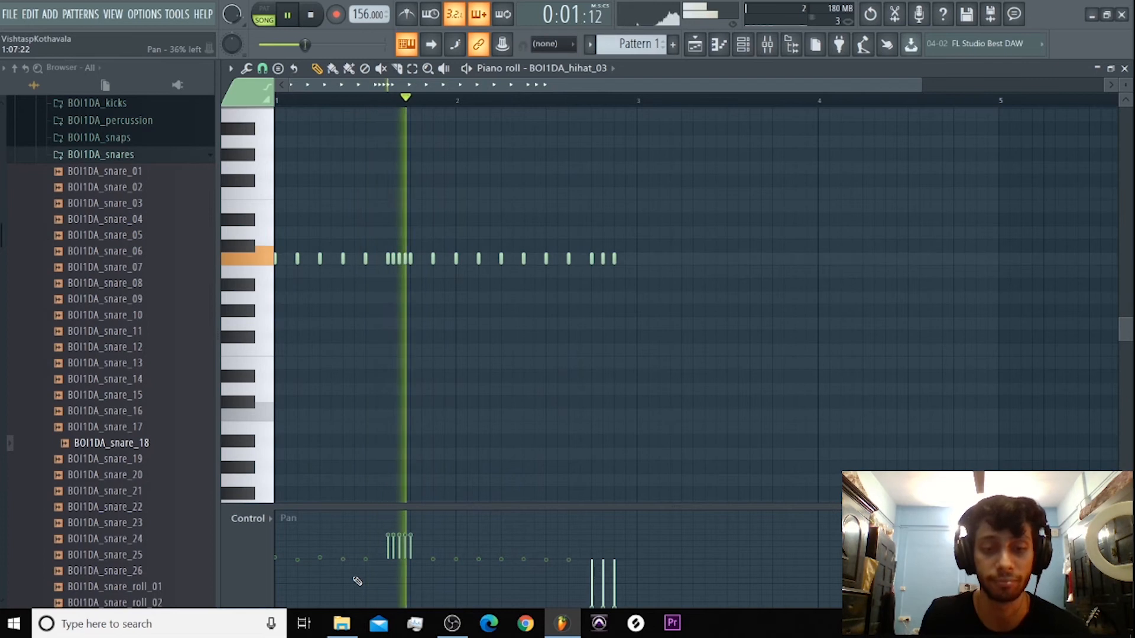
Step: Reduce the pan of bar 2's last three hi-hats to roughly halfway left and audition the pattern
left_click_drag(591, 584, 617, 586)
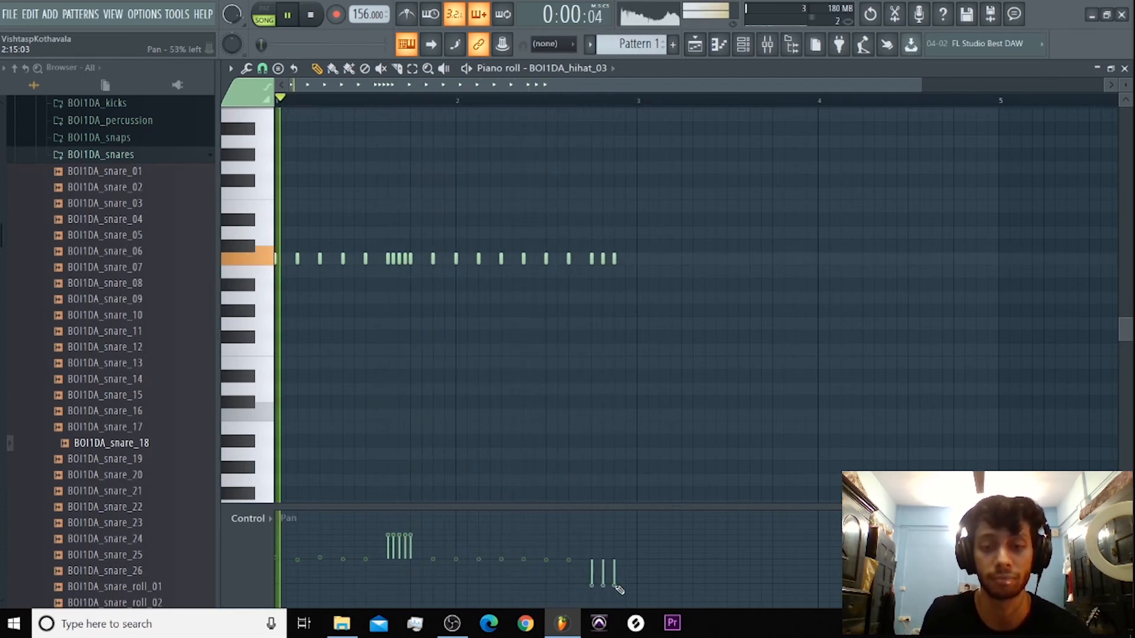
key("space")
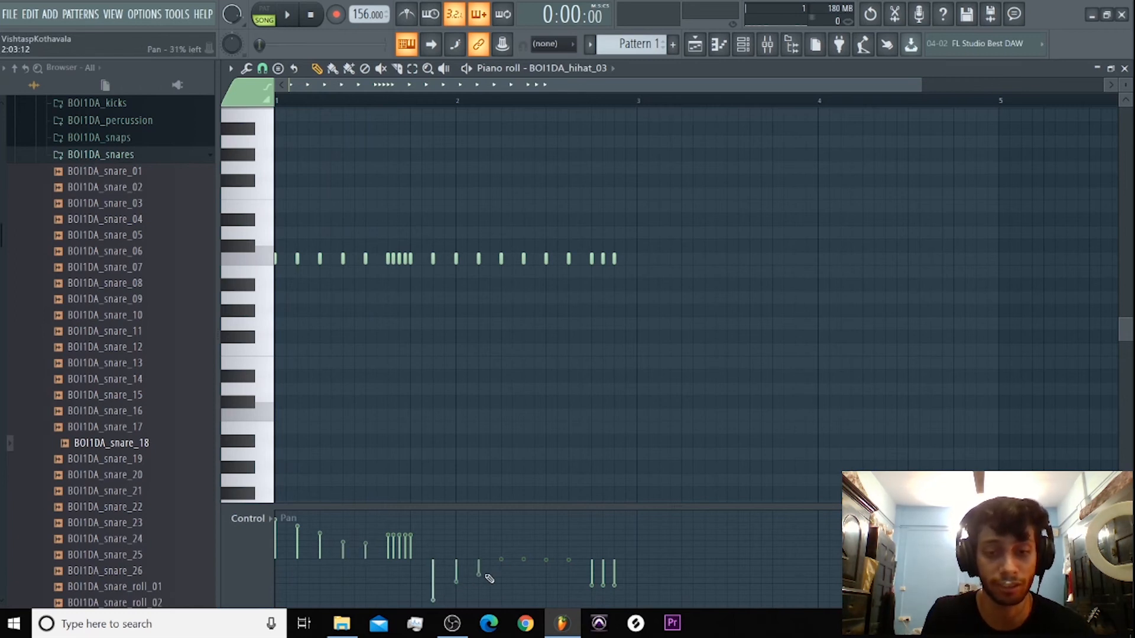
Step: Audition the single hi-hats with graduated panning, right in bar 1 and left in bar 2, and recentre those single notes
key("space")
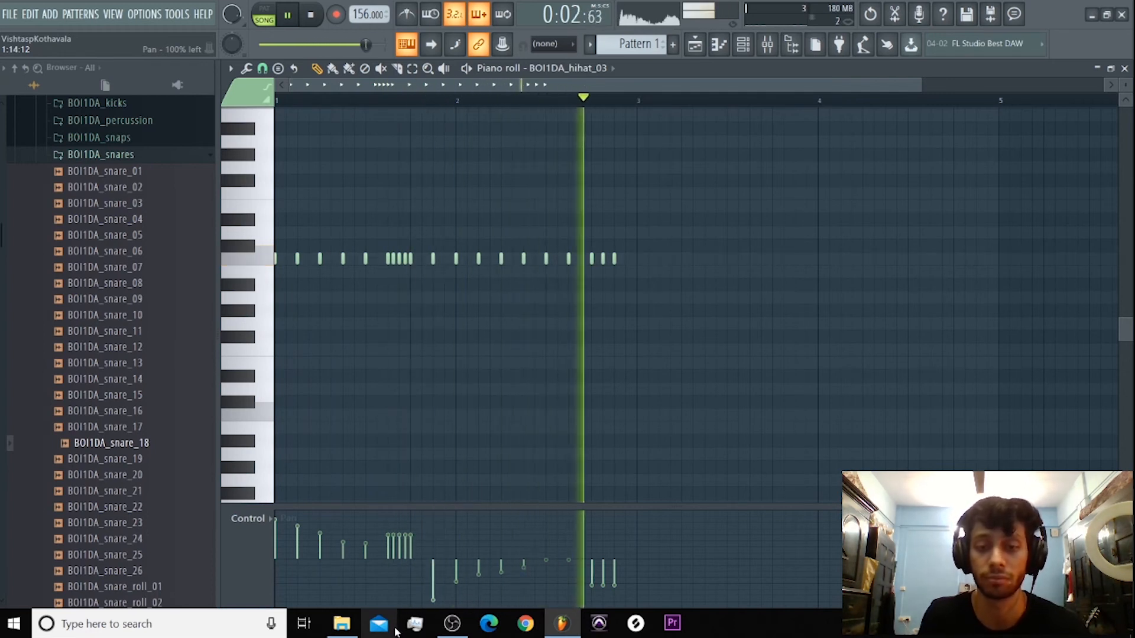
key("space")
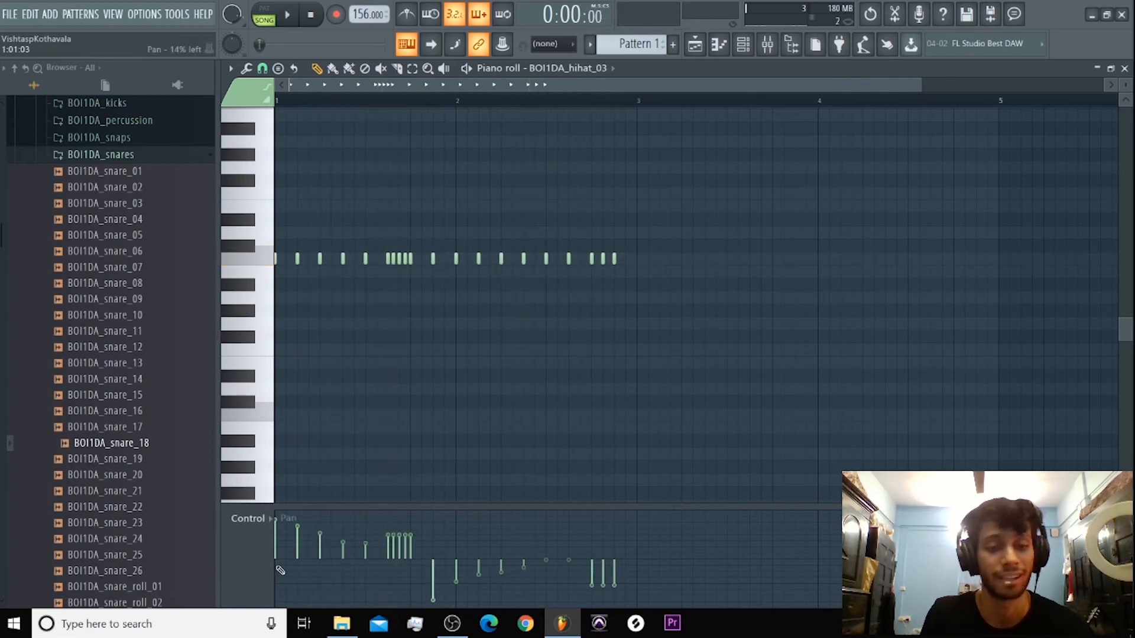
left_click_drag(459, 566, 439, 562)
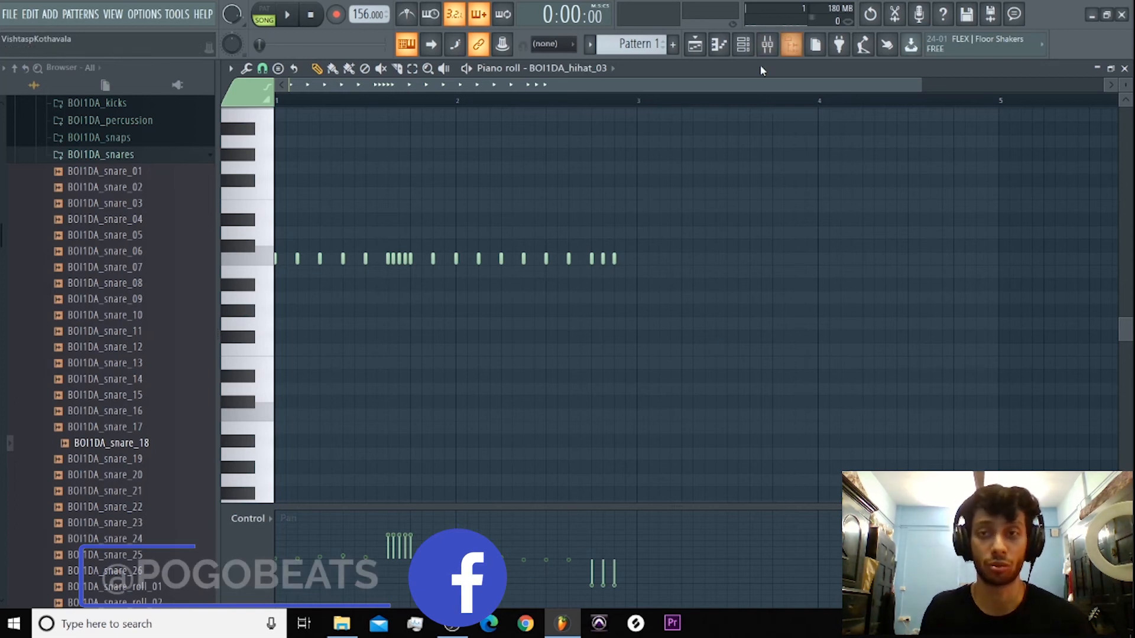
Step: Review the HI HATS mixer track's effects and the playlist arrangement, and reopen BOI1DA_hihat_03 in the piano roll
left_click(771, 43)
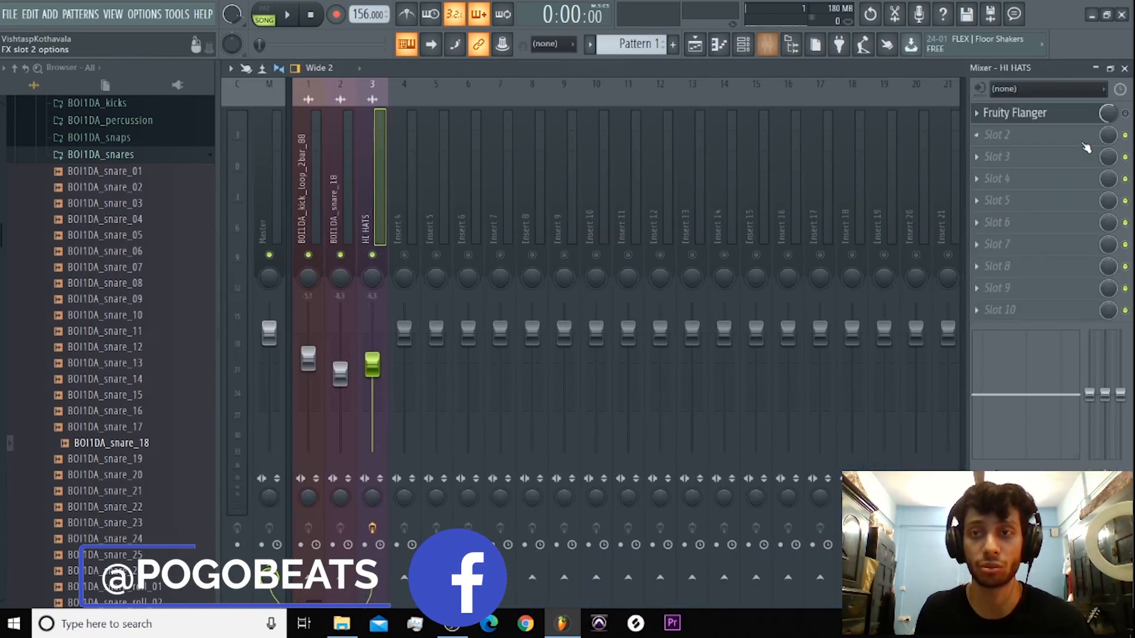
left_click(695, 44)
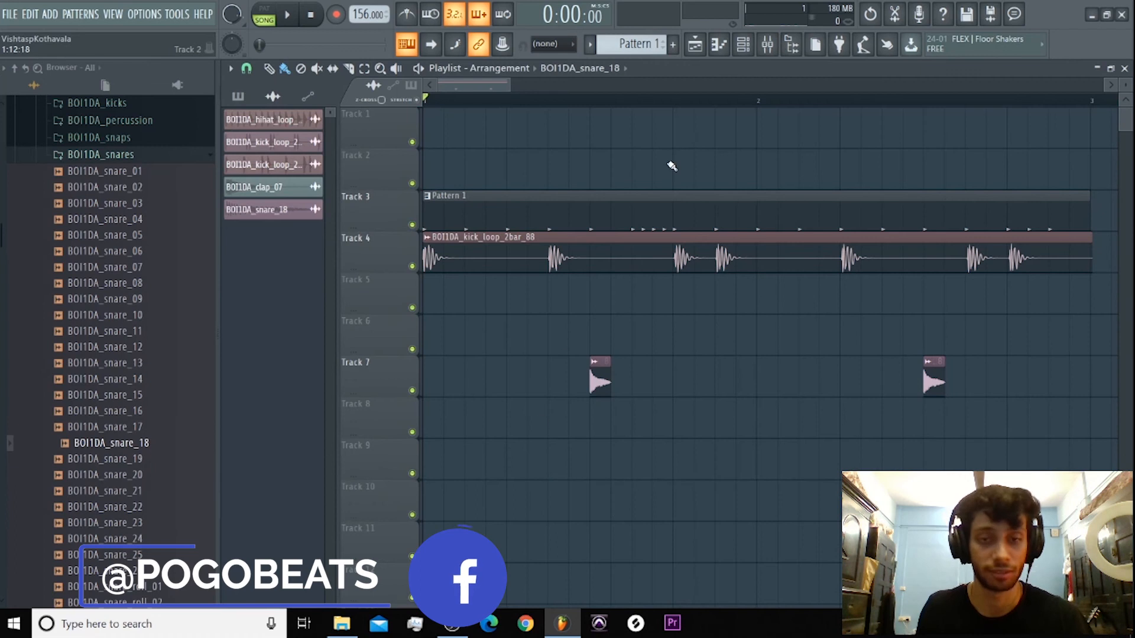
left_click(743, 44)
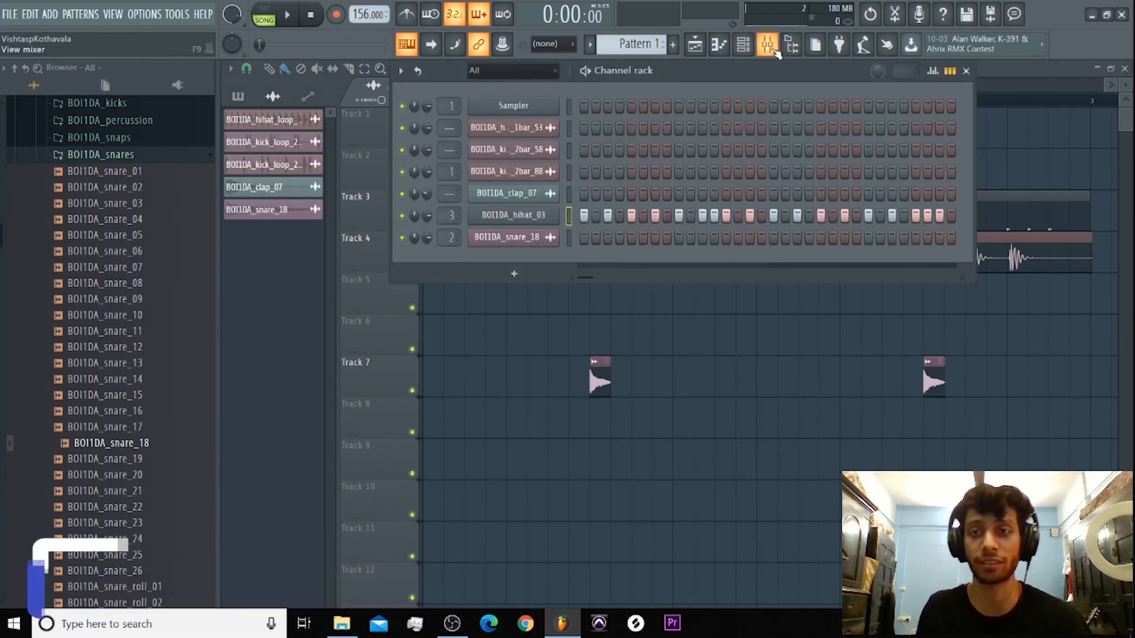
right_click(557, 213)
left_click(619, 213)
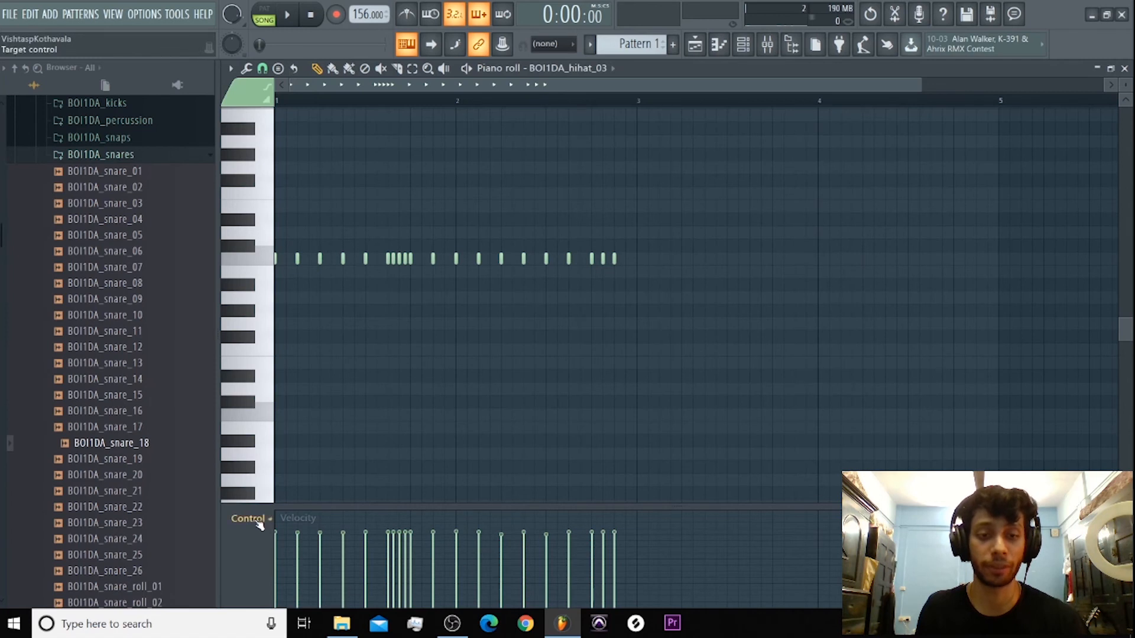
Step: Review the hi-hats' note pan and note fine pitch settings, and audition the pattern with the fine pitch values displayed
left_click(259, 524)
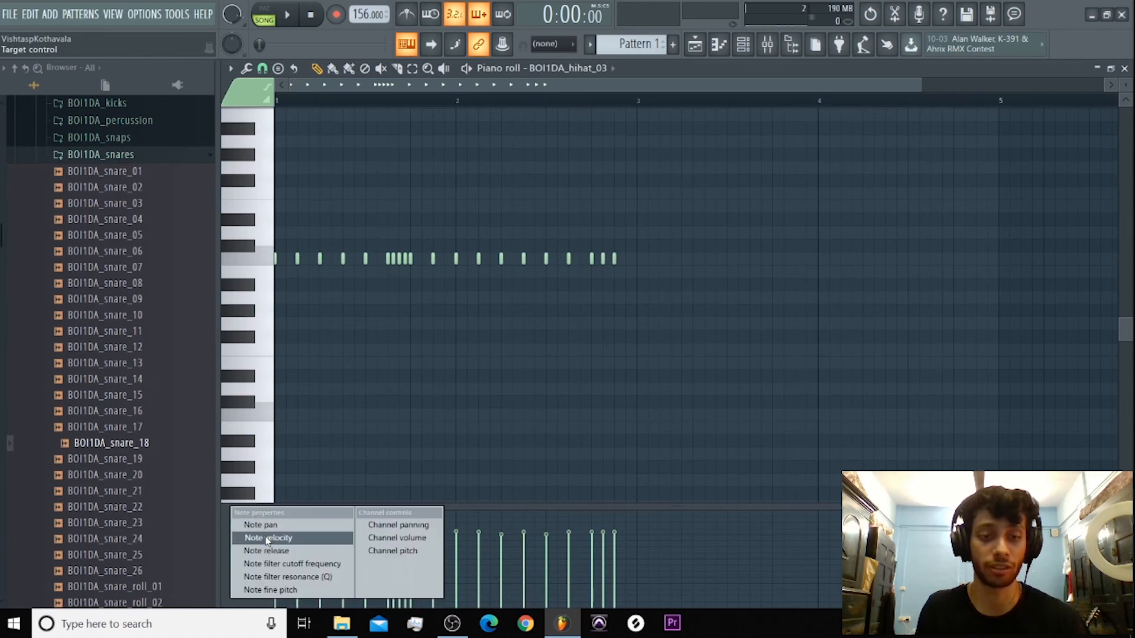
left_click(252, 525)
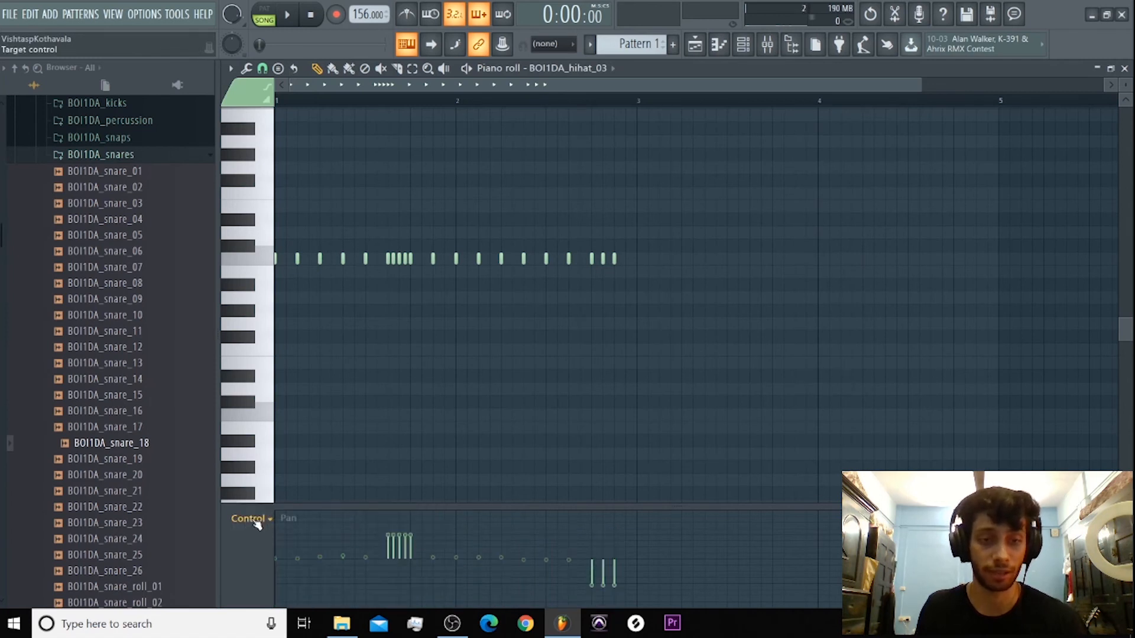
left_click(257, 525)
left_click(254, 591)
key("space")
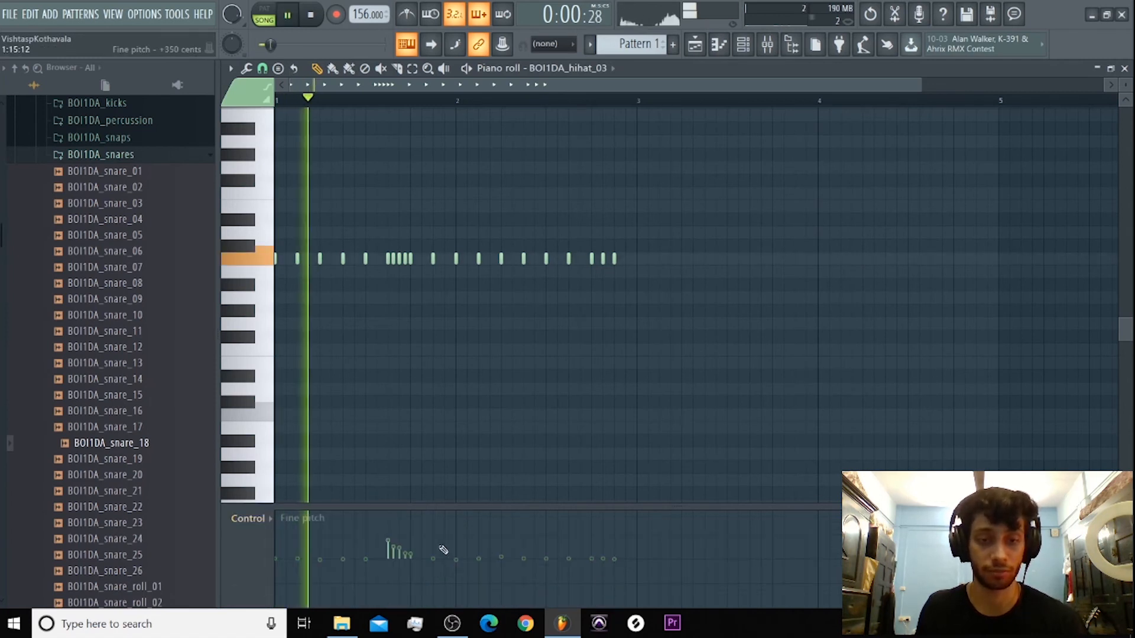
key("space")
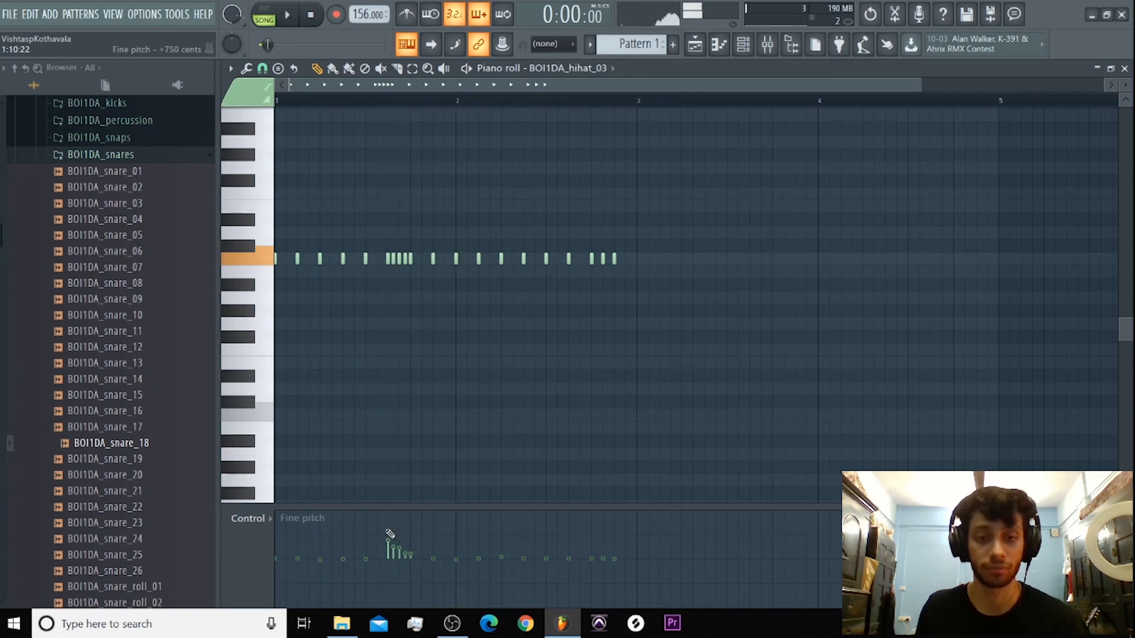
Step: Switch to note pan, pan bar 1's five-note roll fully right and bar 2's last three hi-hats fully left, and audition them
left_click(291, 518)
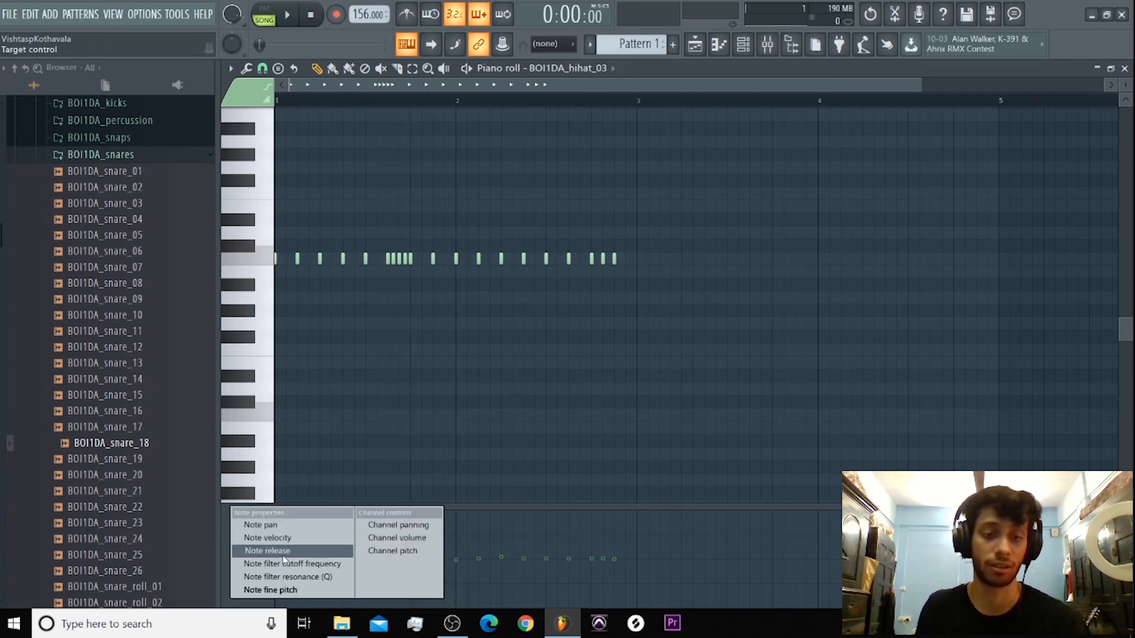
left_click(291, 527)
left_click_drag(395, 514, 413, 512)
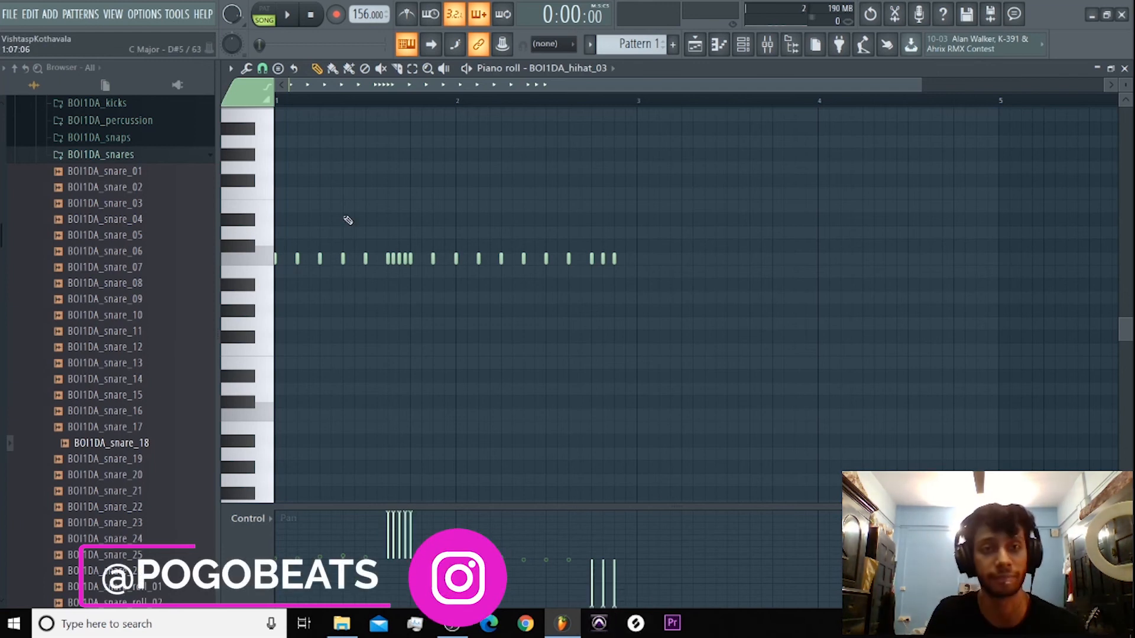
key("space")
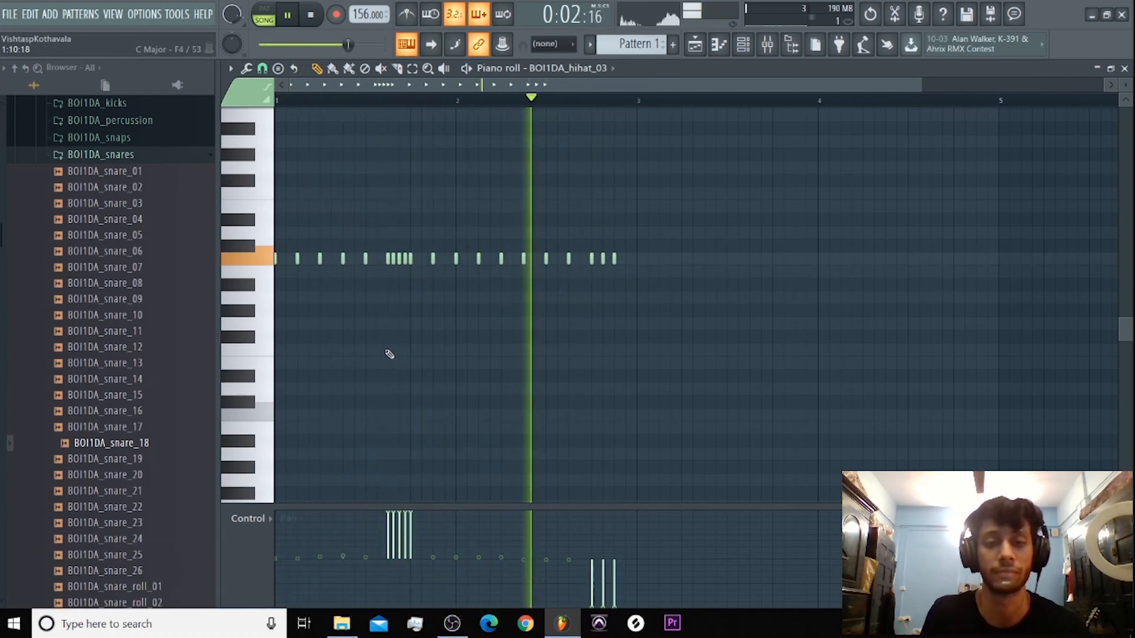
key("space")
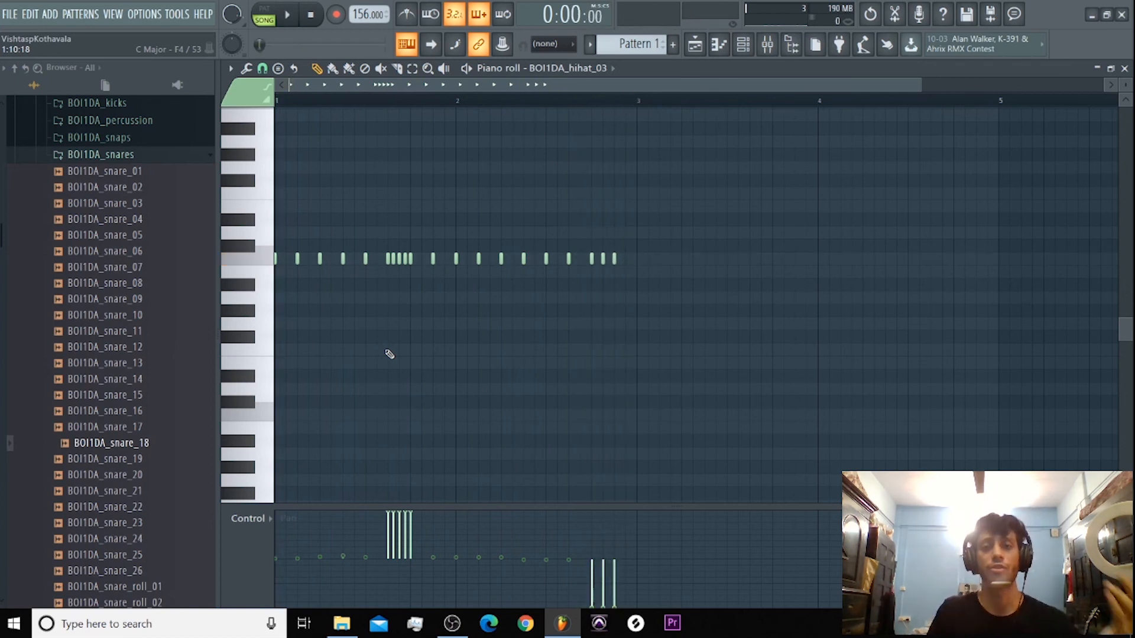